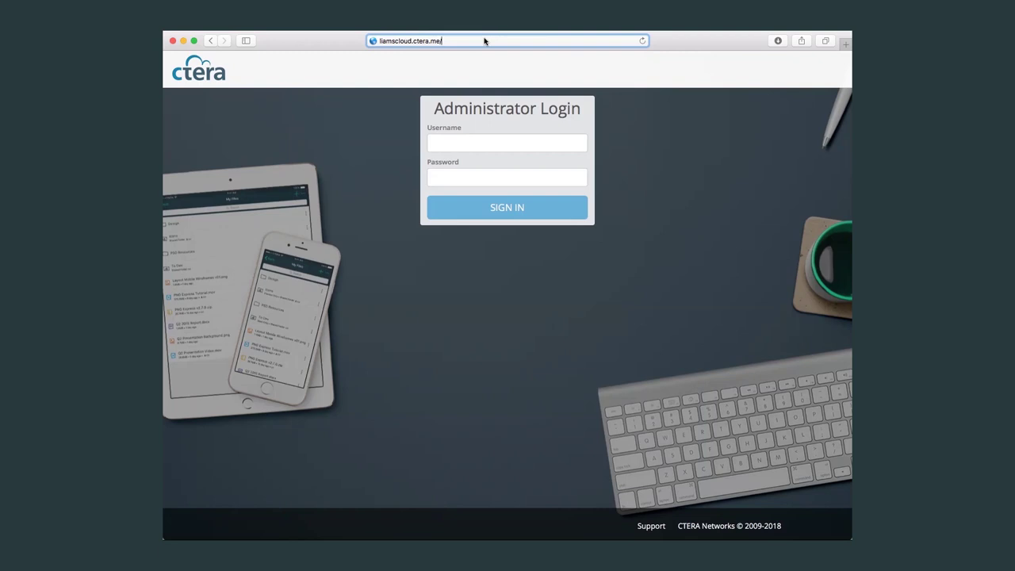
Load the admin login page and sign in as administrator with the saved credentials.
text(admin)
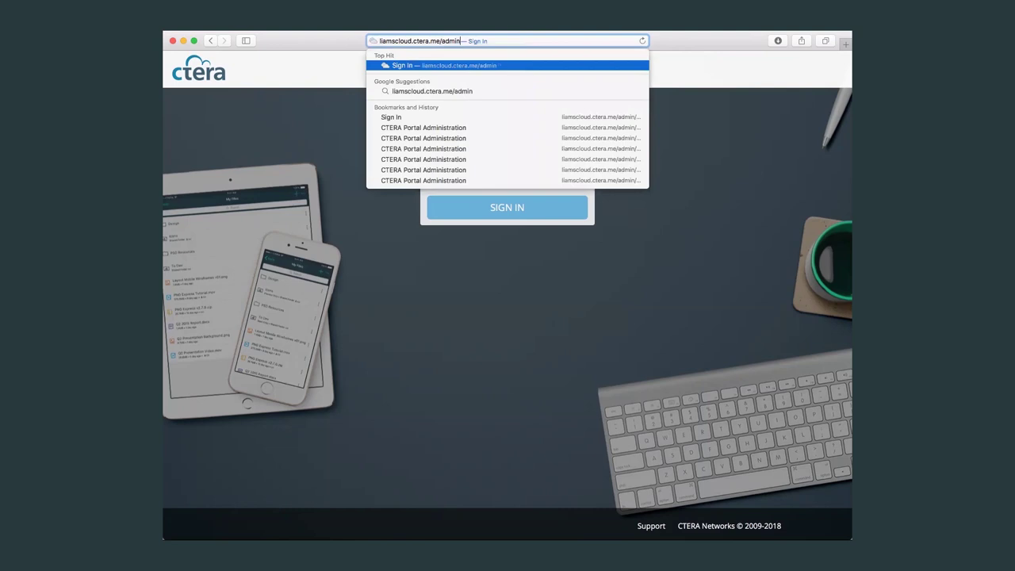
key(Return)
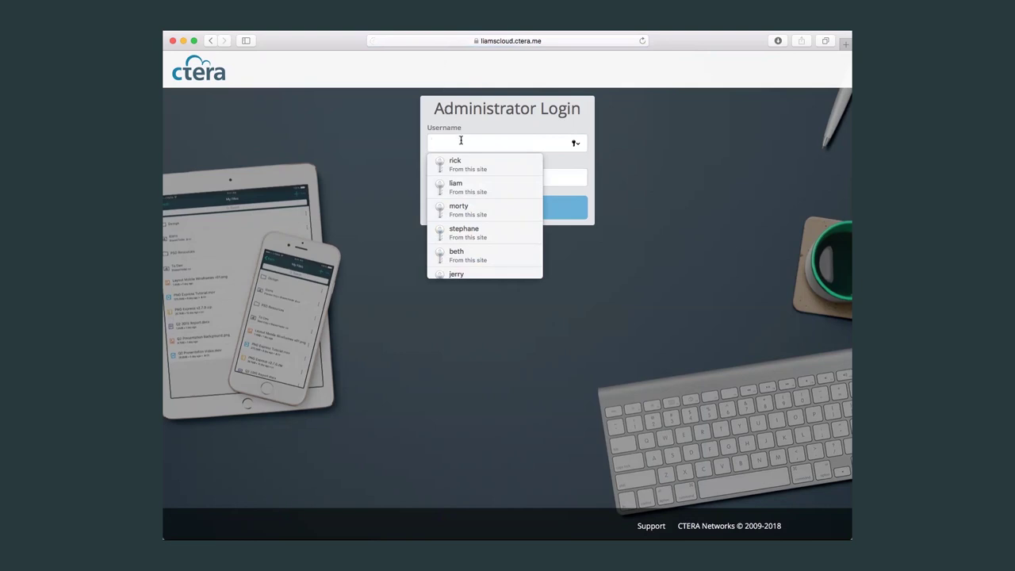
click(484, 193)
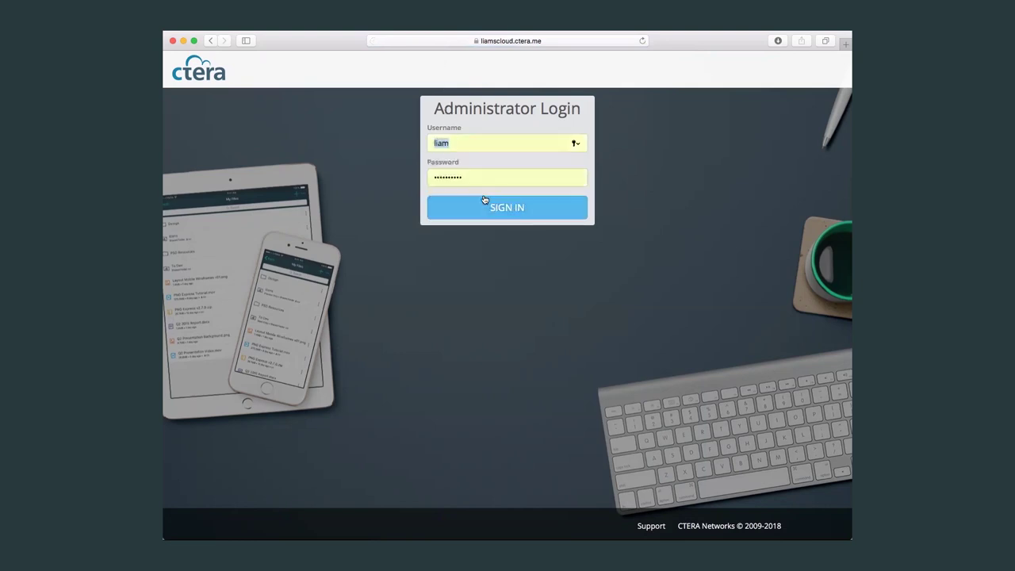
click(520, 209)
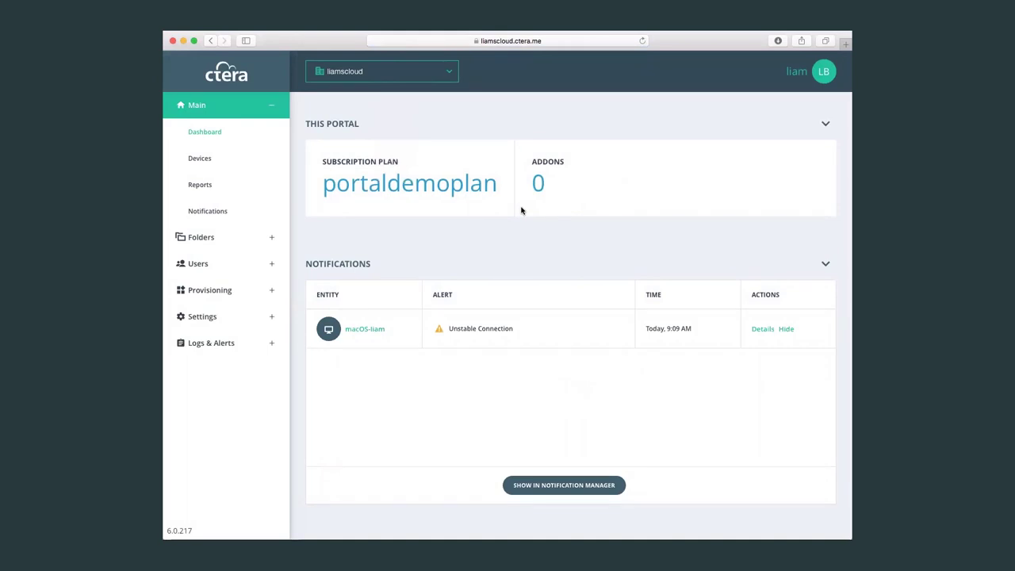
Switch from the single portal to the global Administration view and scroll to the device totals.
click(447, 74)
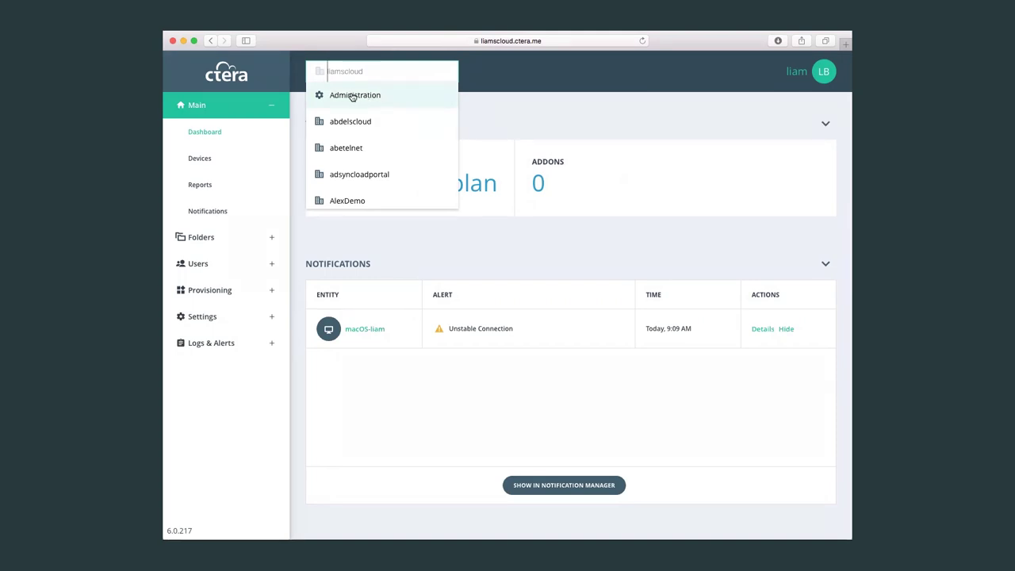
click(353, 96)
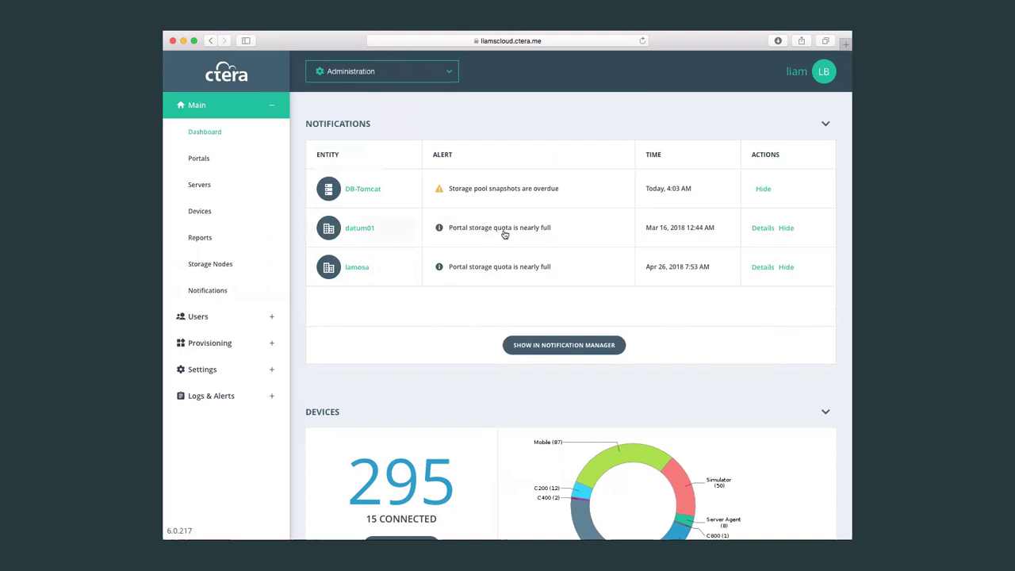
scroll(477, 317, down, 3)
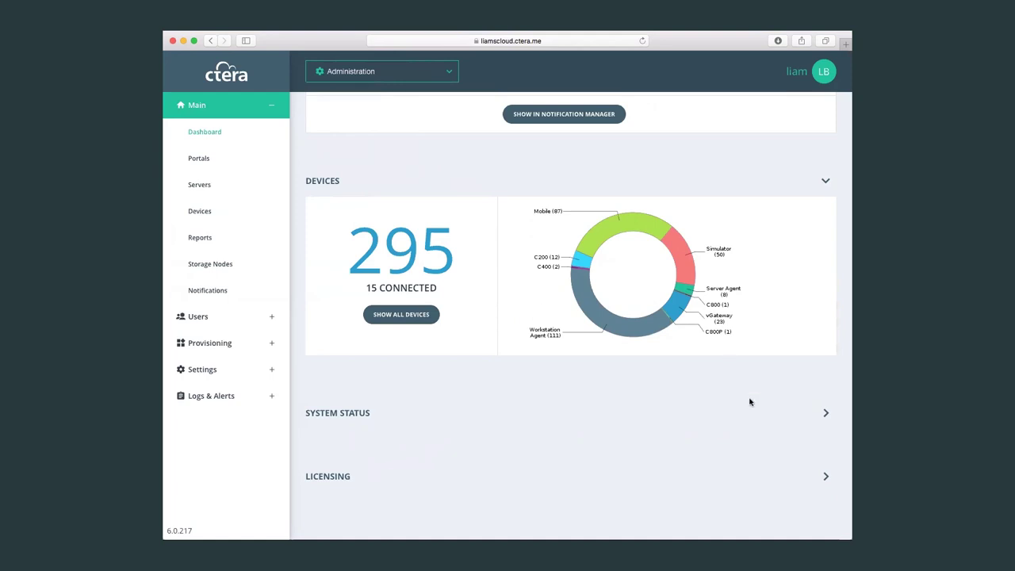
Expand the System Status charts on the dashboard and scroll through them.
click(824, 413)
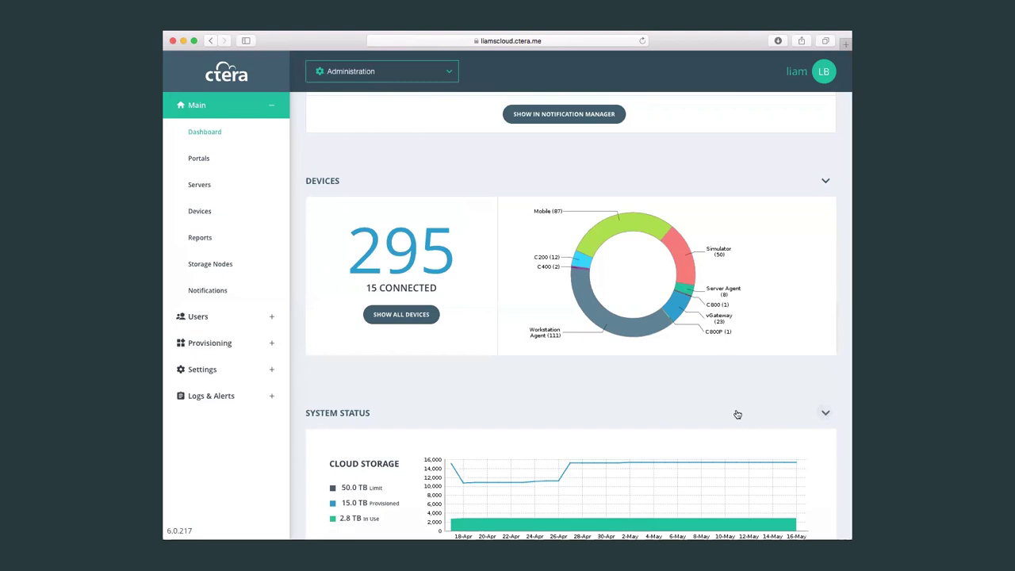
scroll(737, 414, down, 5)
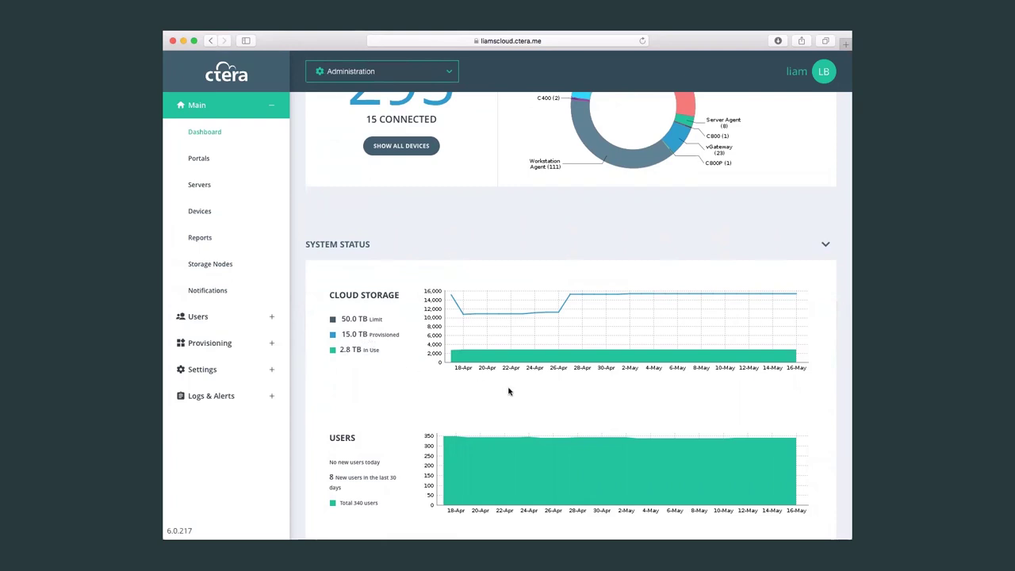
scroll(509, 390, down, 2)
scroll(509, 390, down, 10)
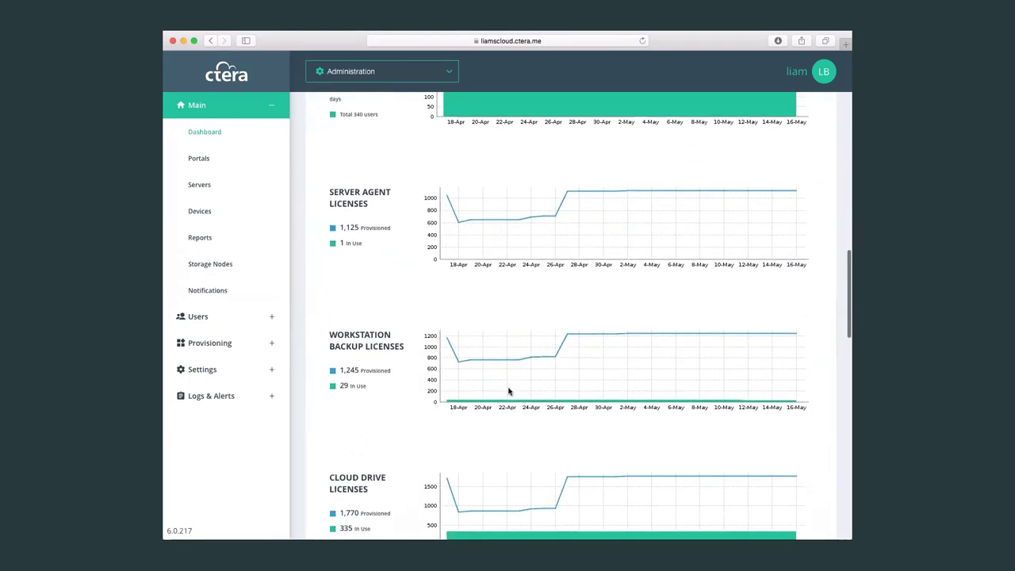
scroll(509, 390, down, 7)
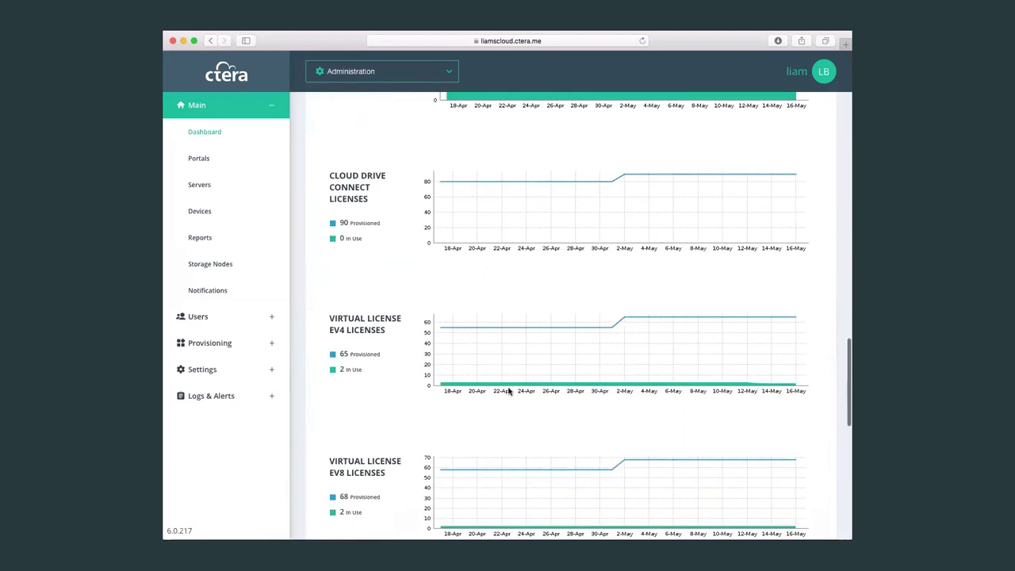
scroll(450, 399, down, 9)
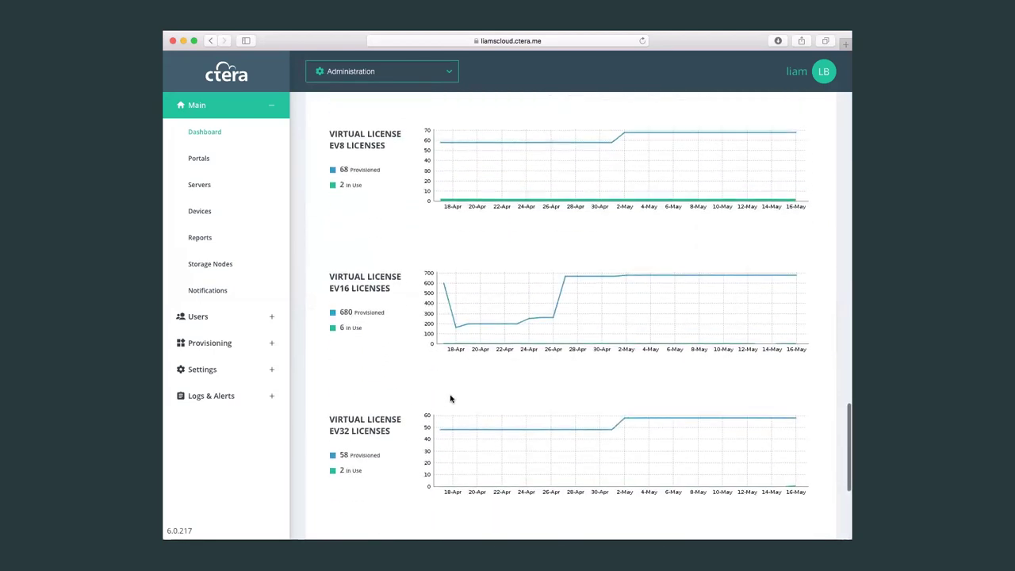
scroll(450, 398, down, 4)
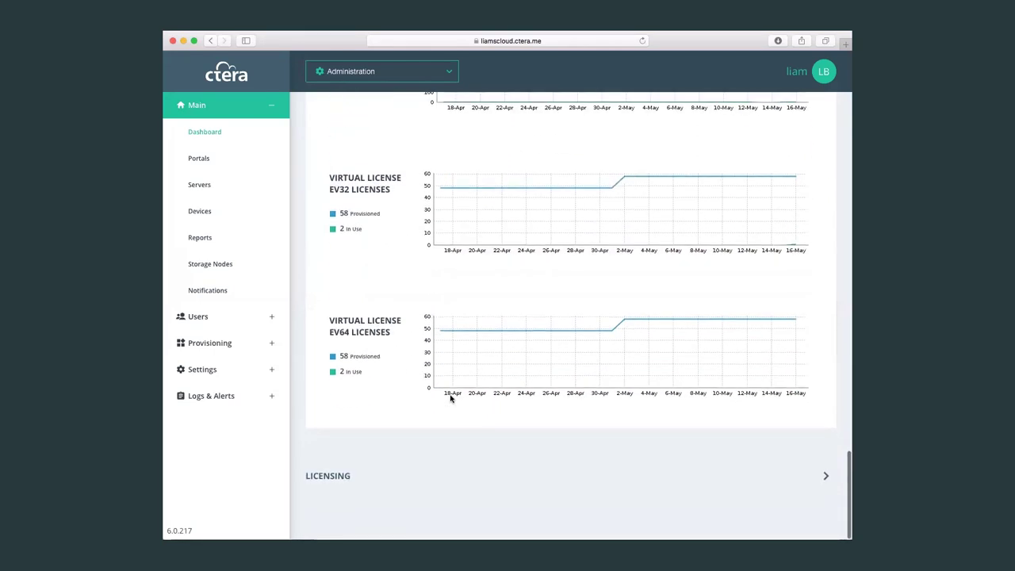
Expand and review the Licensing usage table, then go to the Portals list.
click(826, 477)
scroll(732, 466, down, 2)
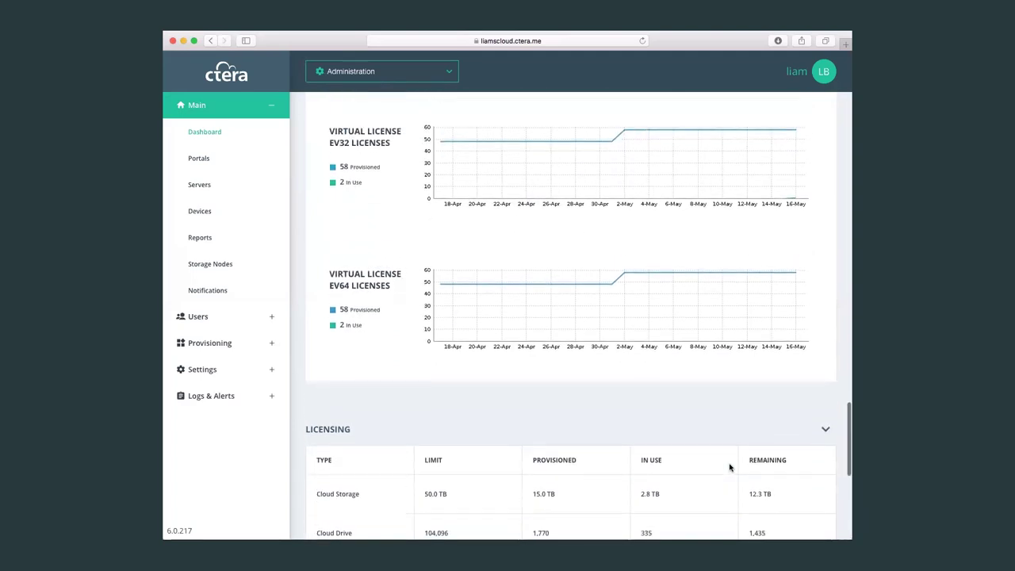
scroll(728, 463, down, 5)
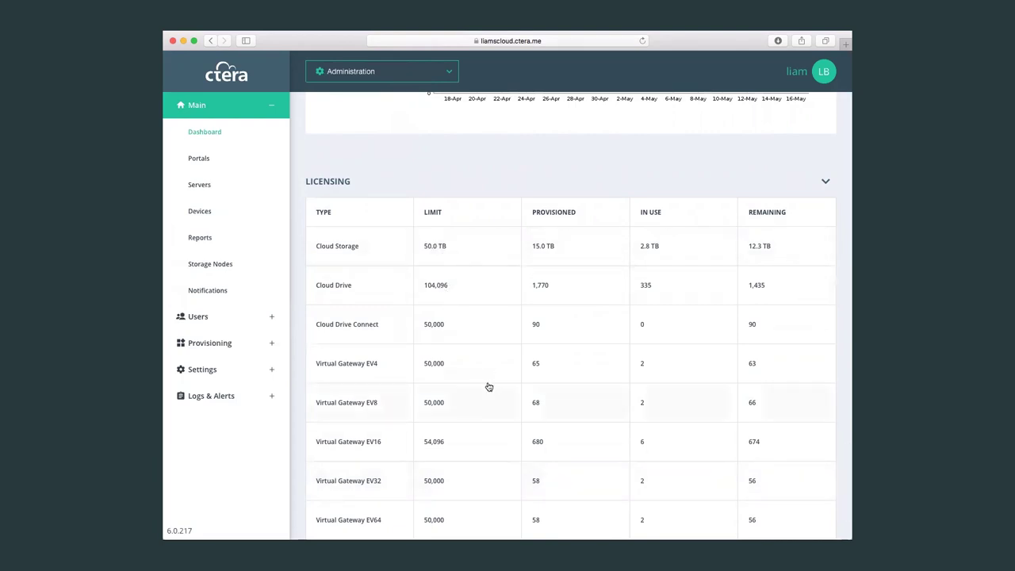
scroll(488, 386, down, 3)
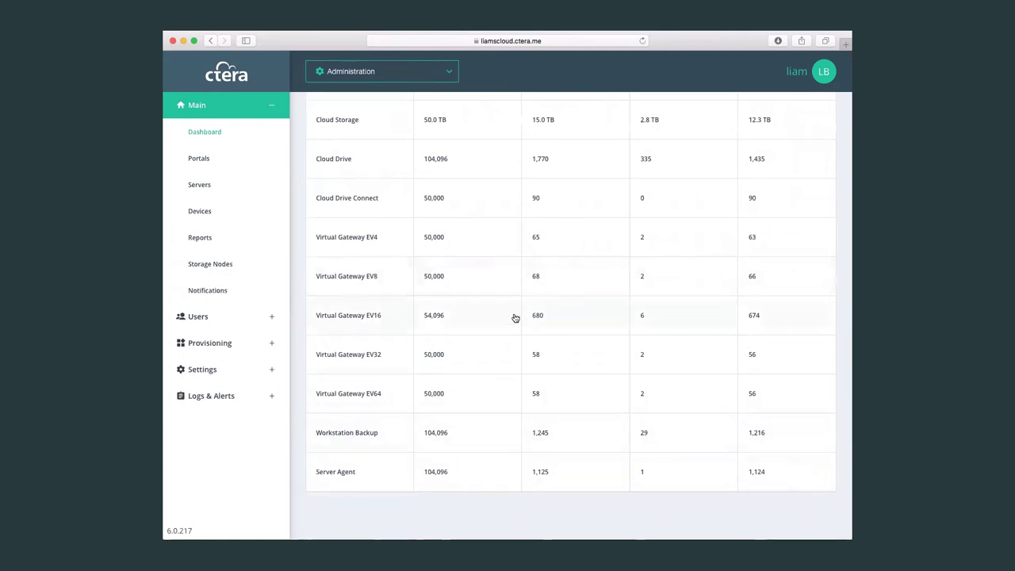
scroll(514, 318, up, 10)
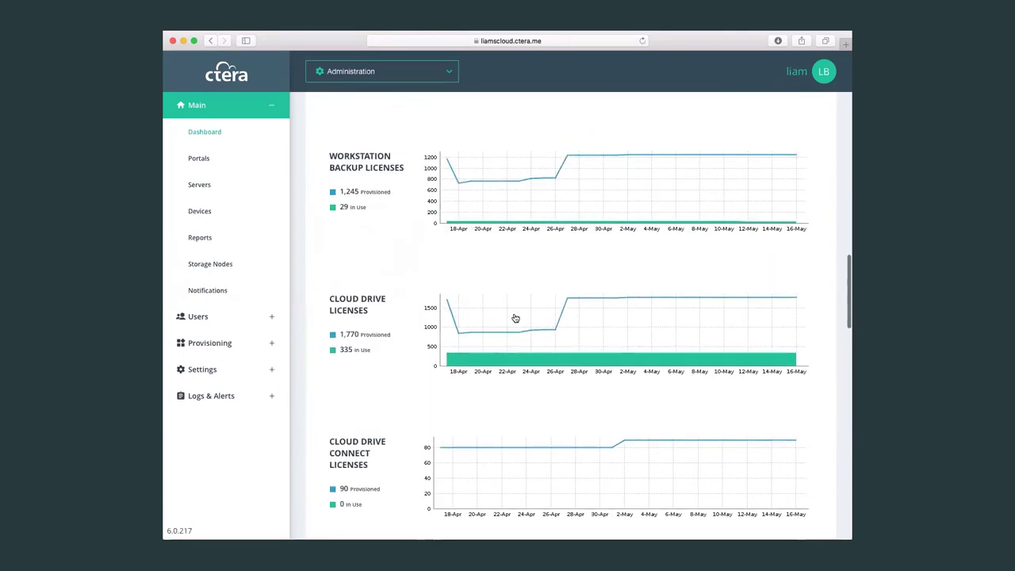
scroll(514, 318, up, 10)
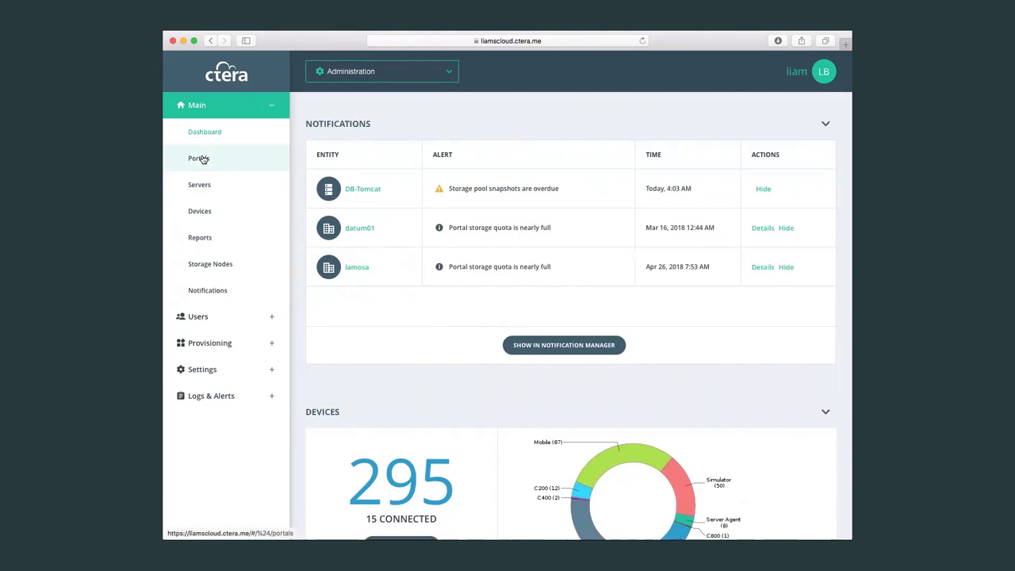
click(200, 158)
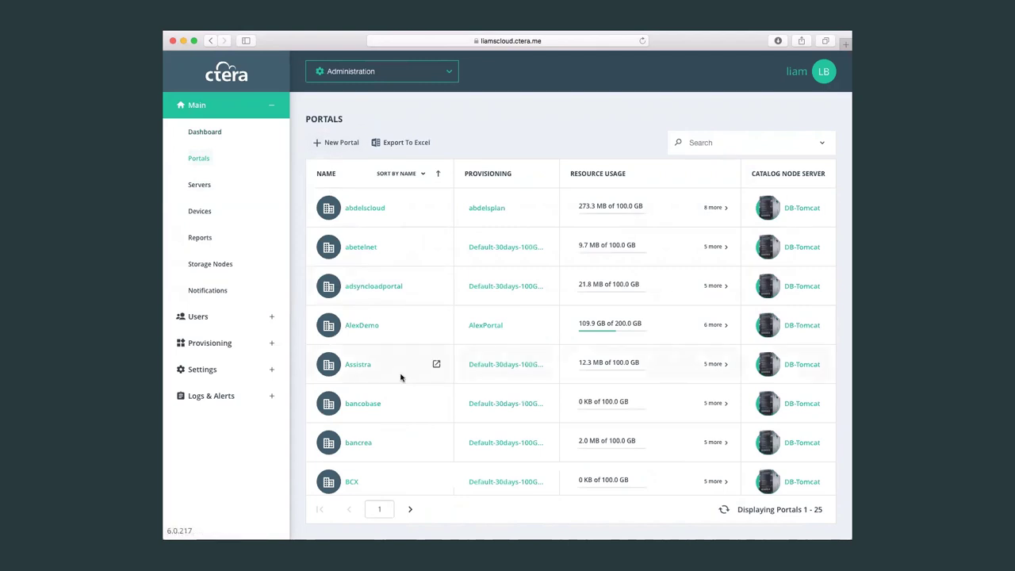
Filter the portal list by 'liams', then bring up the Servers overview.
scroll(400, 377, down, 4)
scroll(400, 378, up, 4)
click(716, 142)
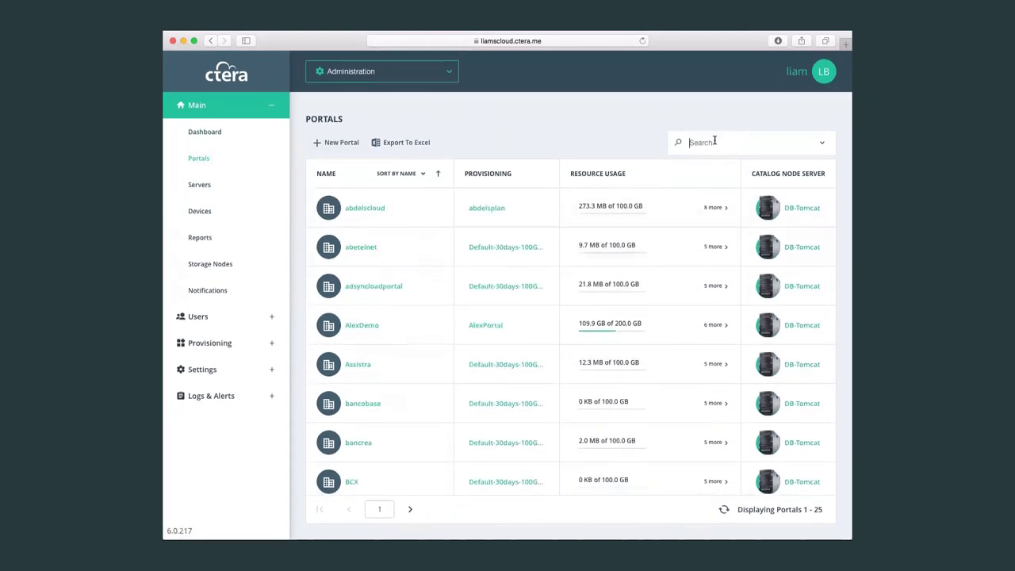
text(liams)
mouse_move(430, 225)
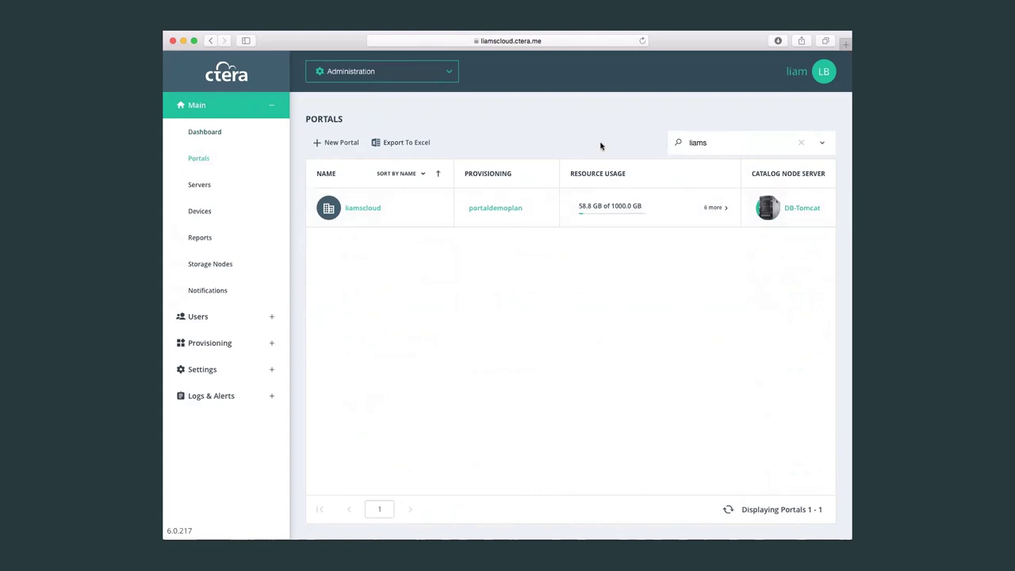
click(215, 185)
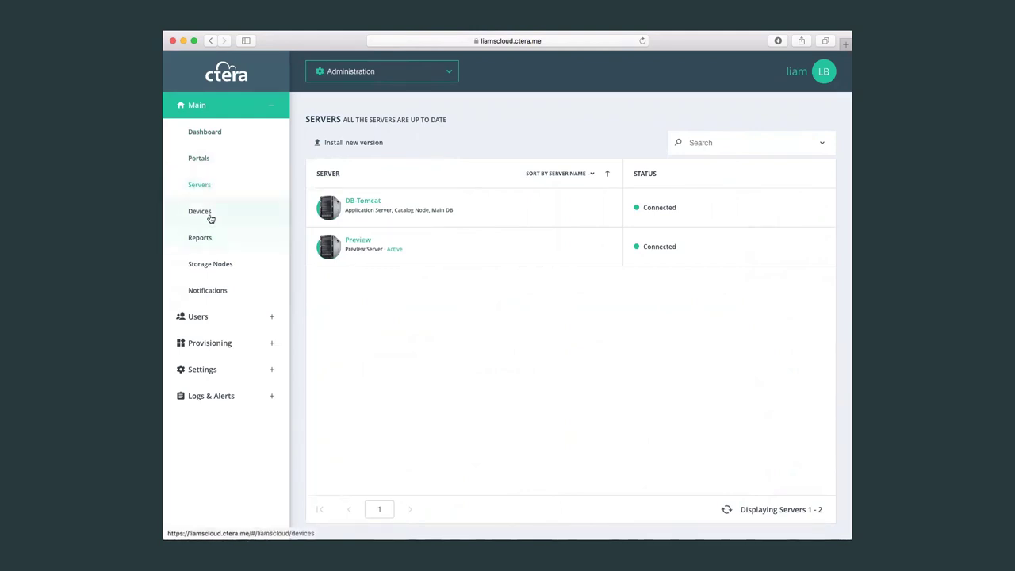
Open the Devices list showing devices 1–25 with status, owner and last backup.
click(211, 218)
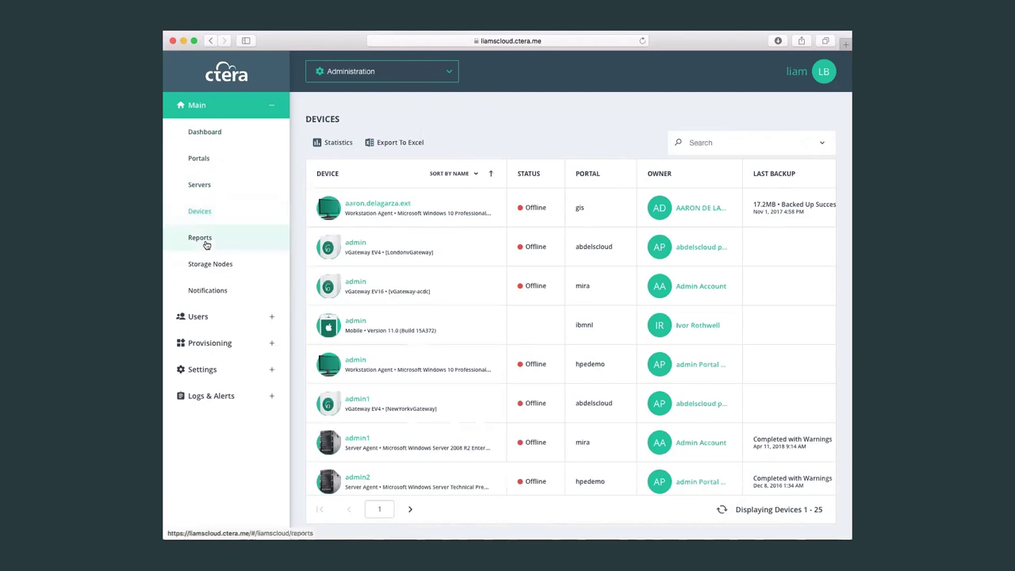
Look through Reports, Storage Nodes and Notifications, ending on the Administrators list.
click(206, 244)
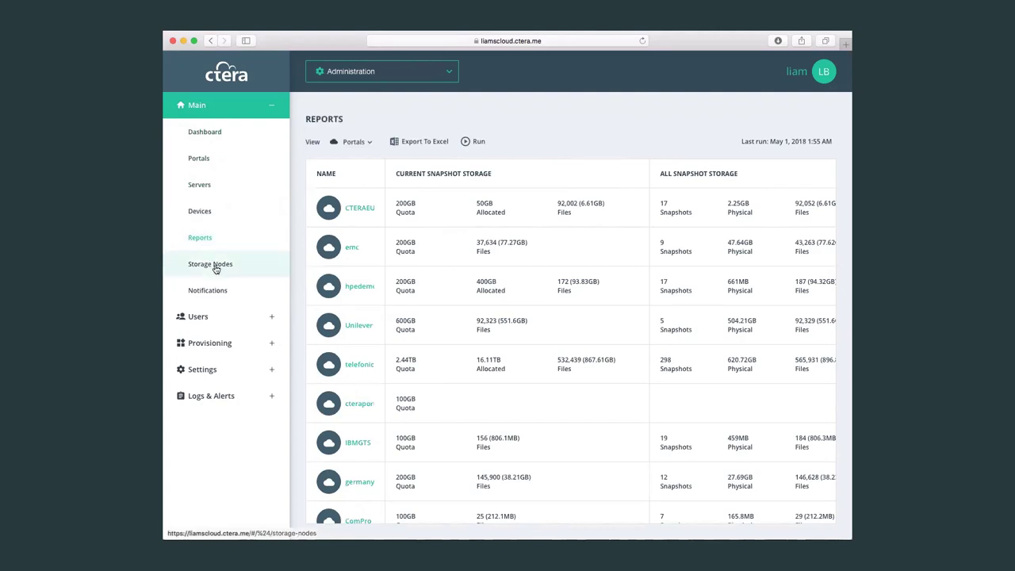
click(210, 265)
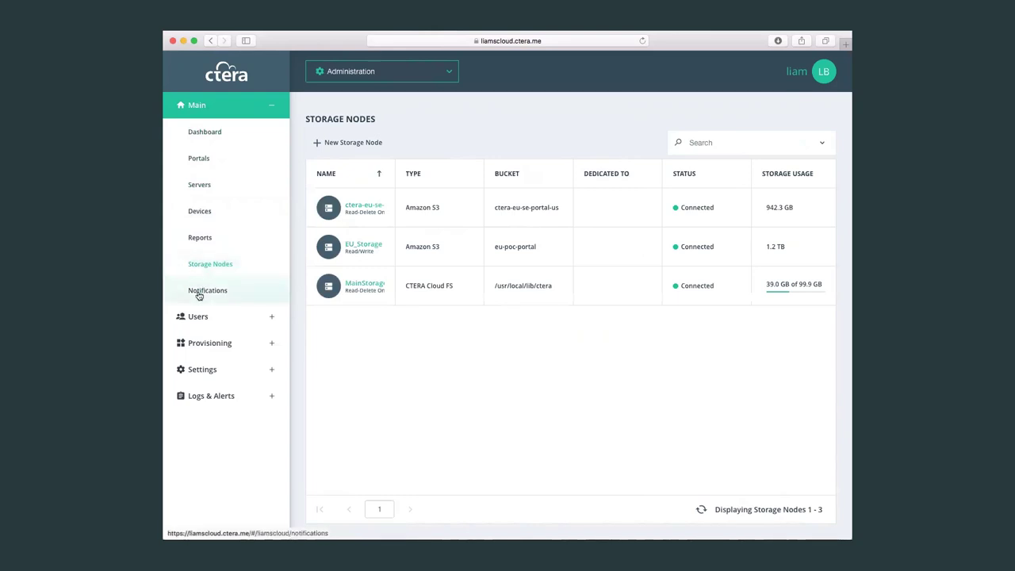
click(199, 291)
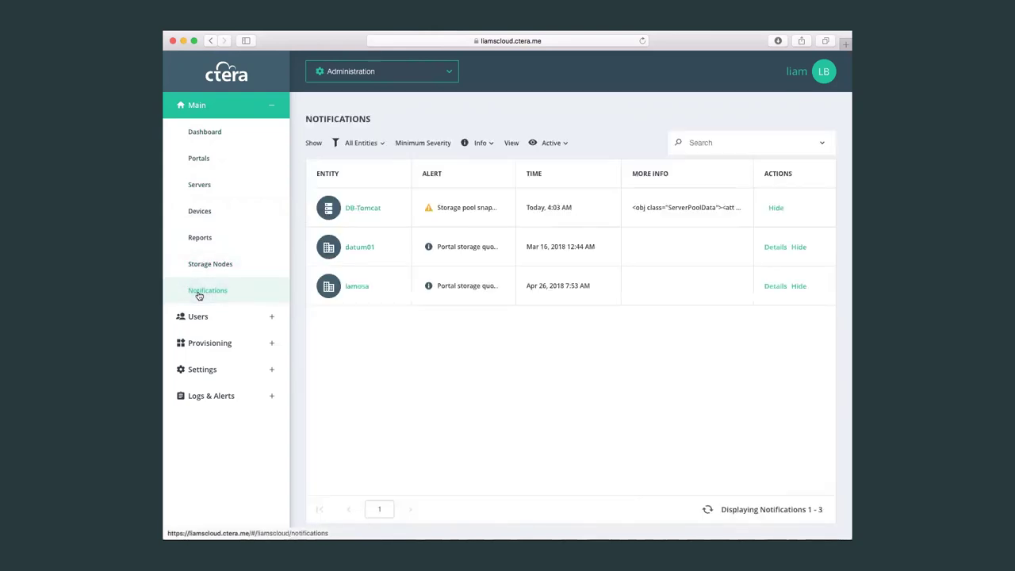
click(227, 317)
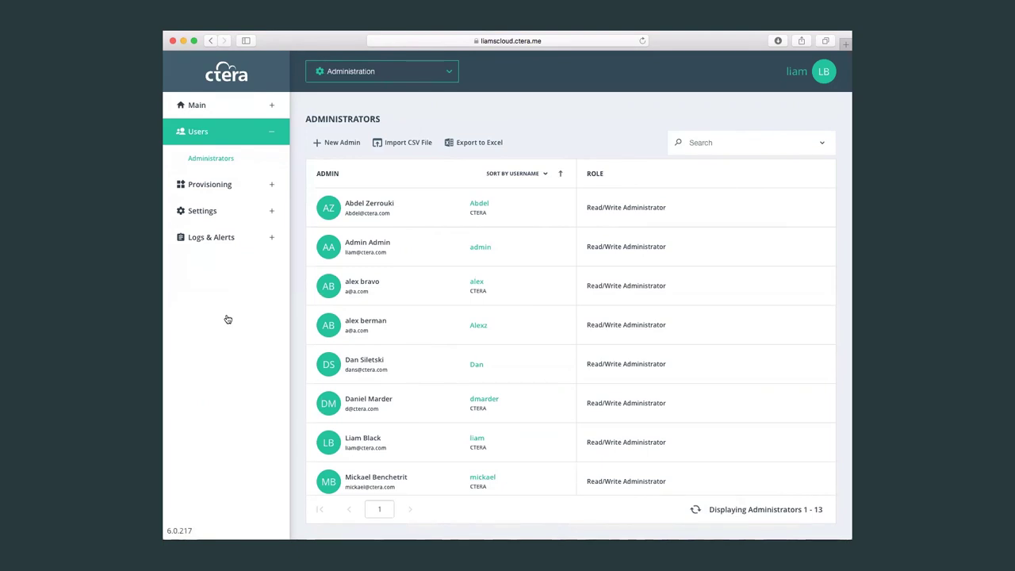
Go to the Plans page listing 18 provisioning plans.
click(206, 186)
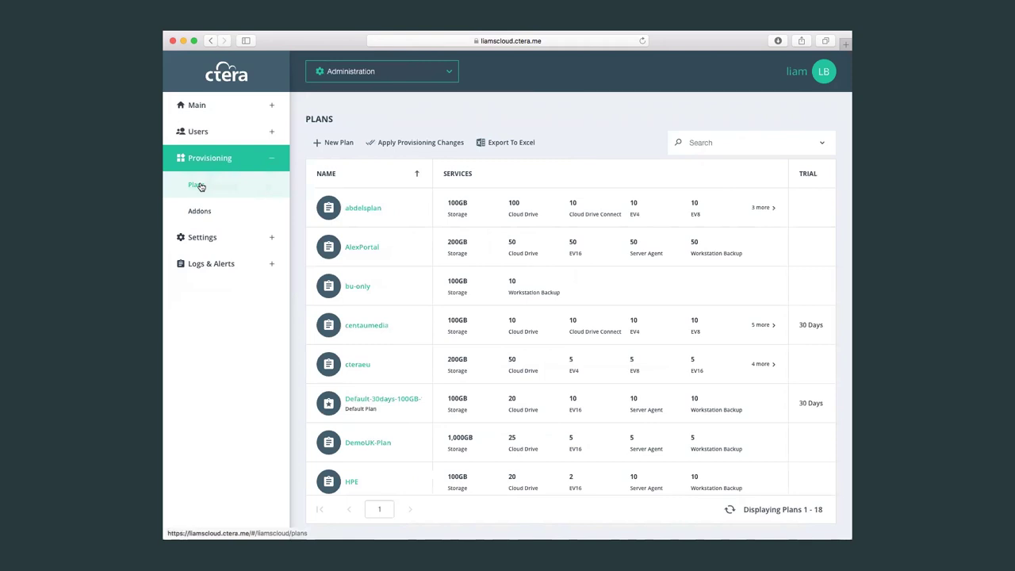
Search the plans for 'demo' and open portaldemoplan at its Services page.
click(715, 142)
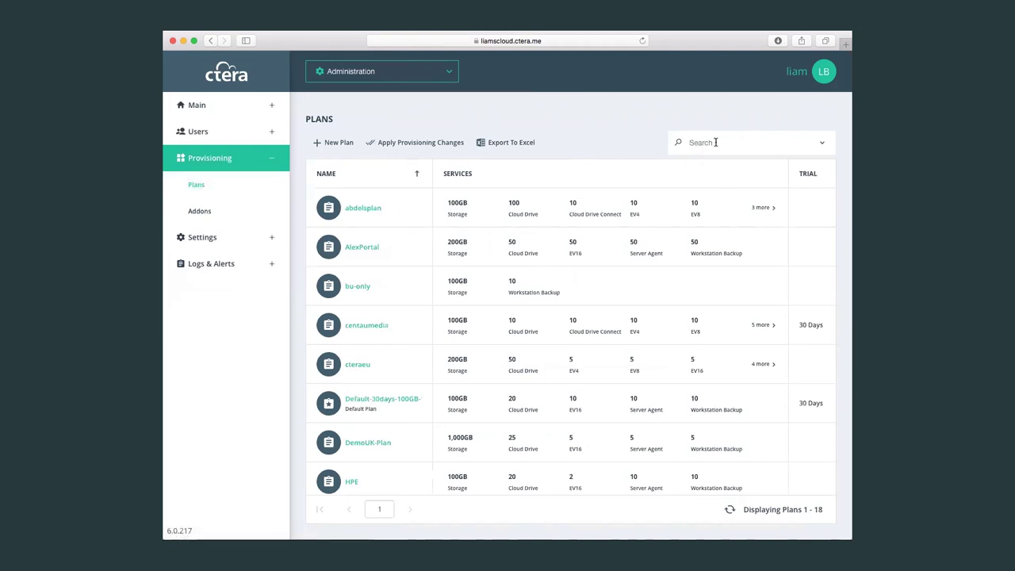
text(lia)
key(BackSpace)
key(BackSpace)
key(BackSpace)
text(liams)
key(BackSpace)
key(BackSpace)
key(BackSpace)
key(BackSpace)
key(BackSpace)
text(demo)
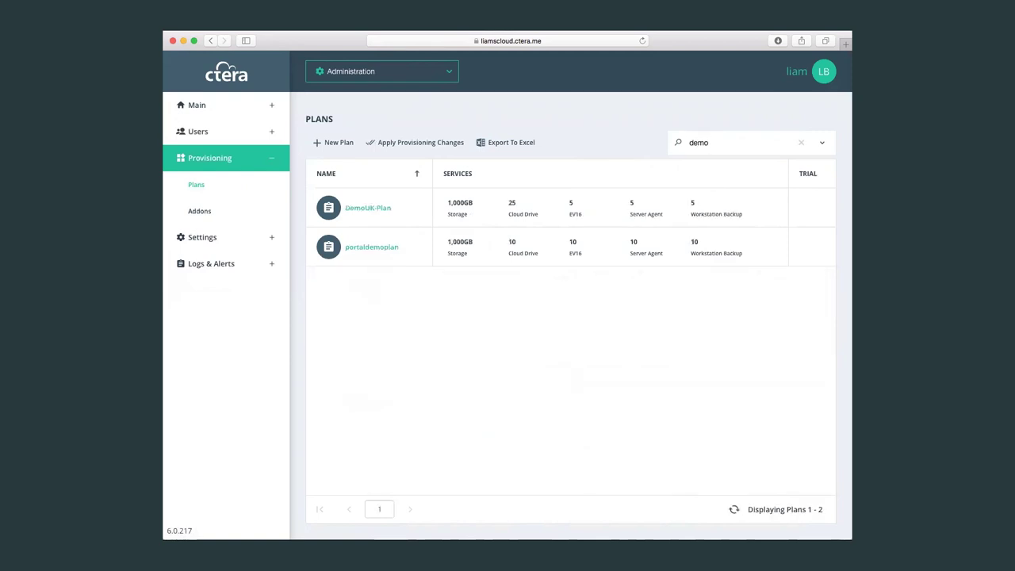
click(361, 249)
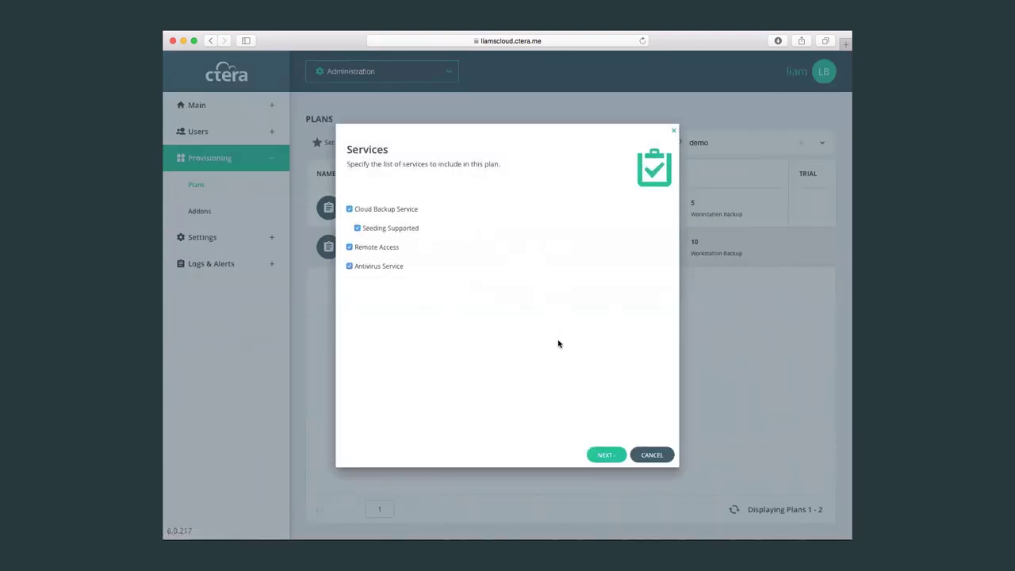
Step through Plan Details, Snapshot Retention, Plan Name and Quotas, cancel unsaved, then open Settings.
click(609, 457)
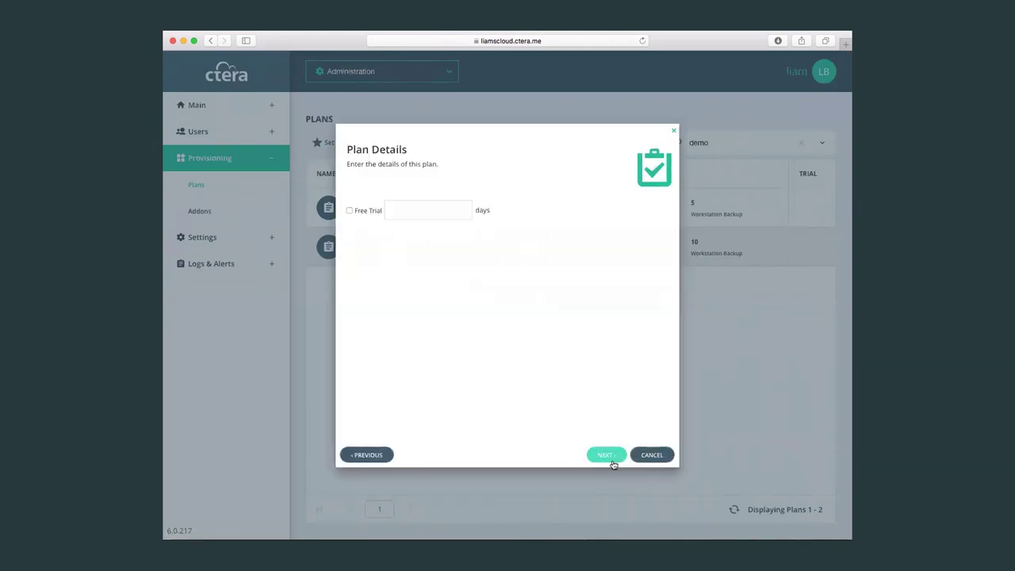
click(609, 458)
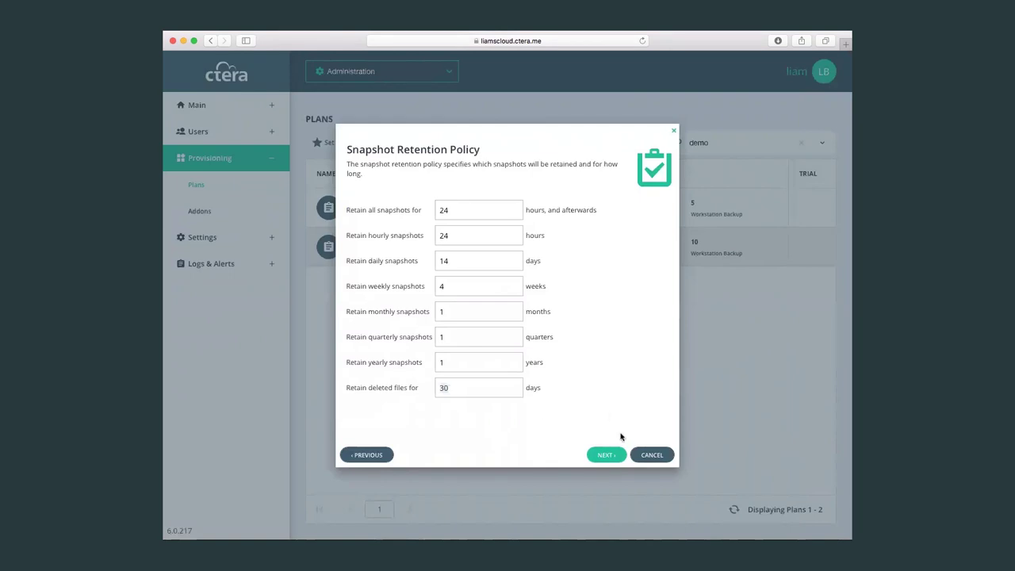
click(609, 454)
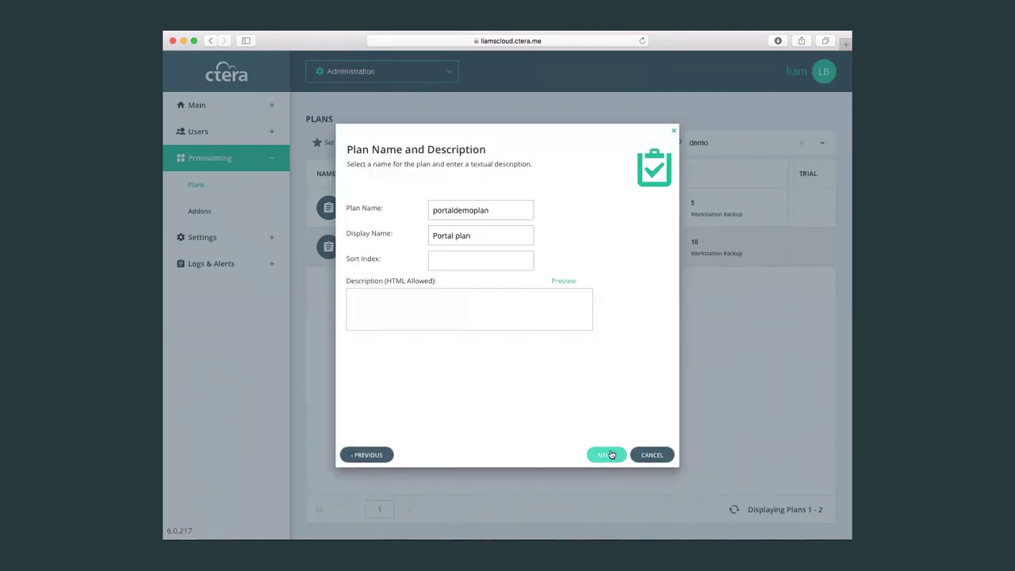
click(609, 454)
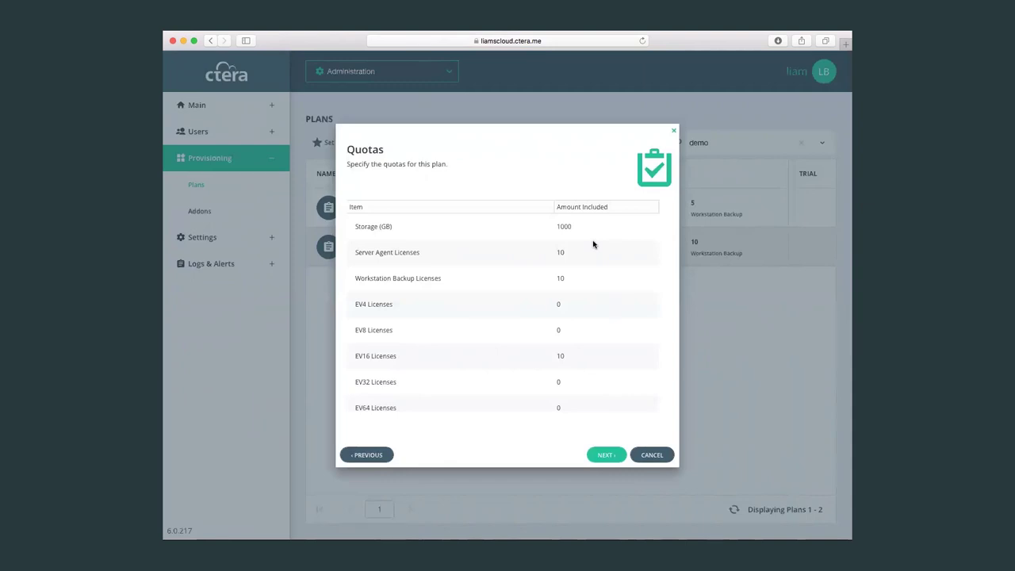
scroll(601, 335, down, 3)
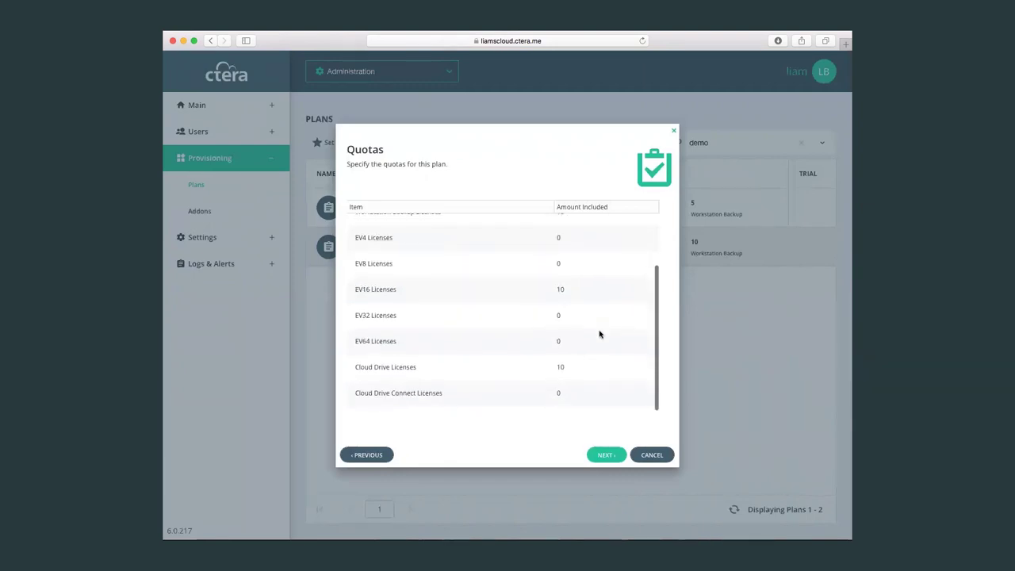
scroll(601, 334, up, 3)
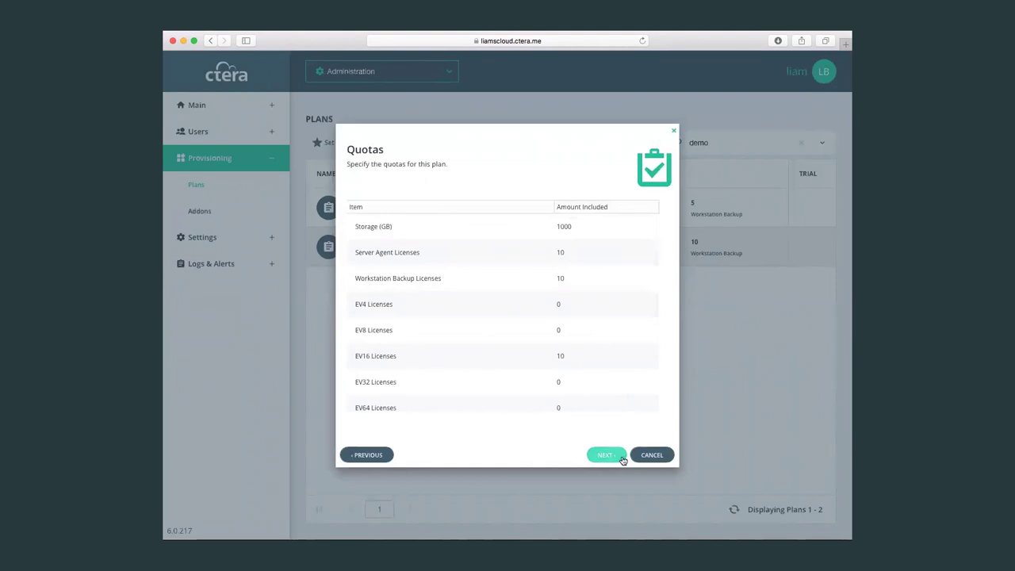
click(651, 455)
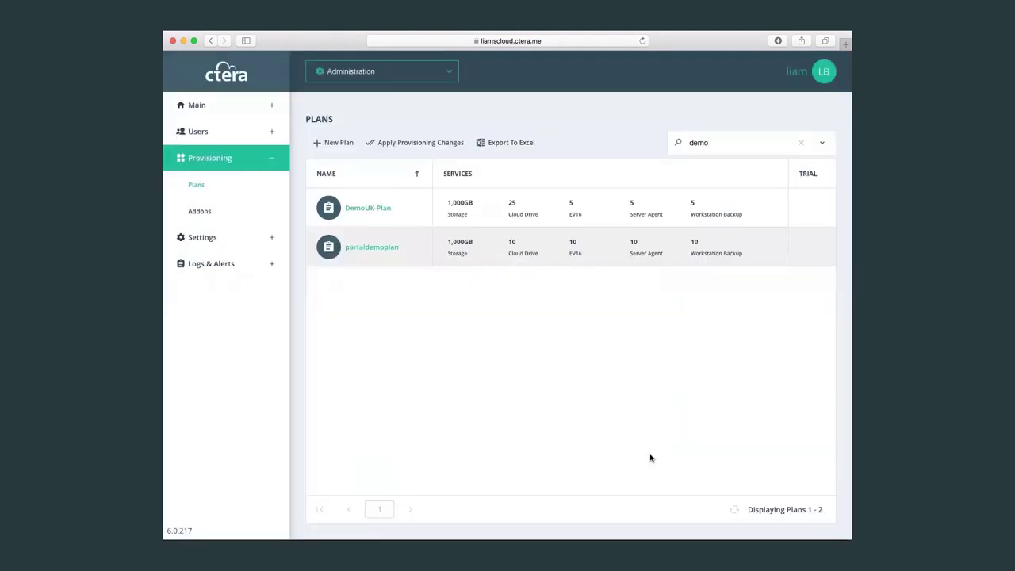
click(232, 238)
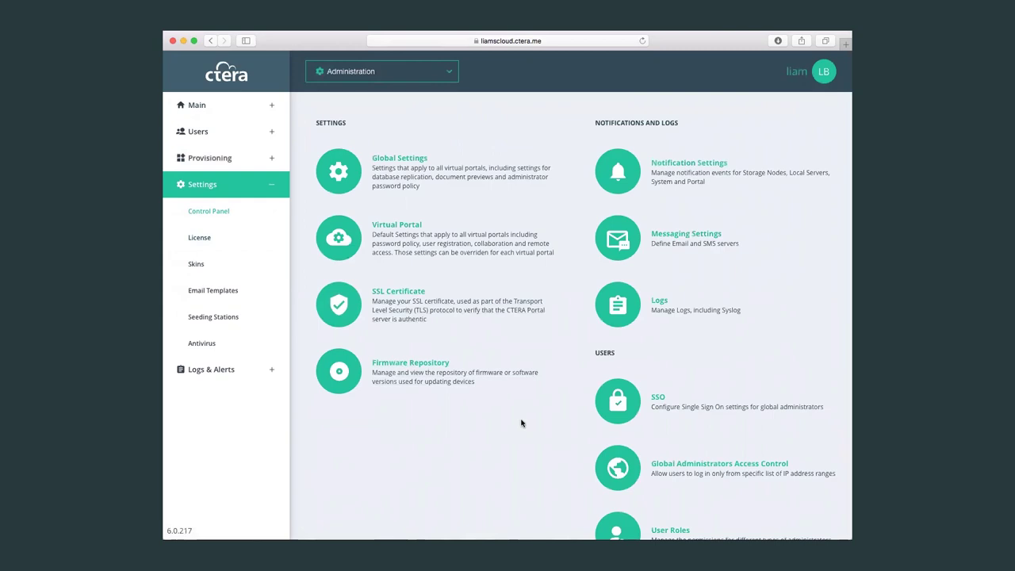
Open Notification Settings, showing 90% node full, 85% pool full and 2 GB thresholds.
click(690, 179)
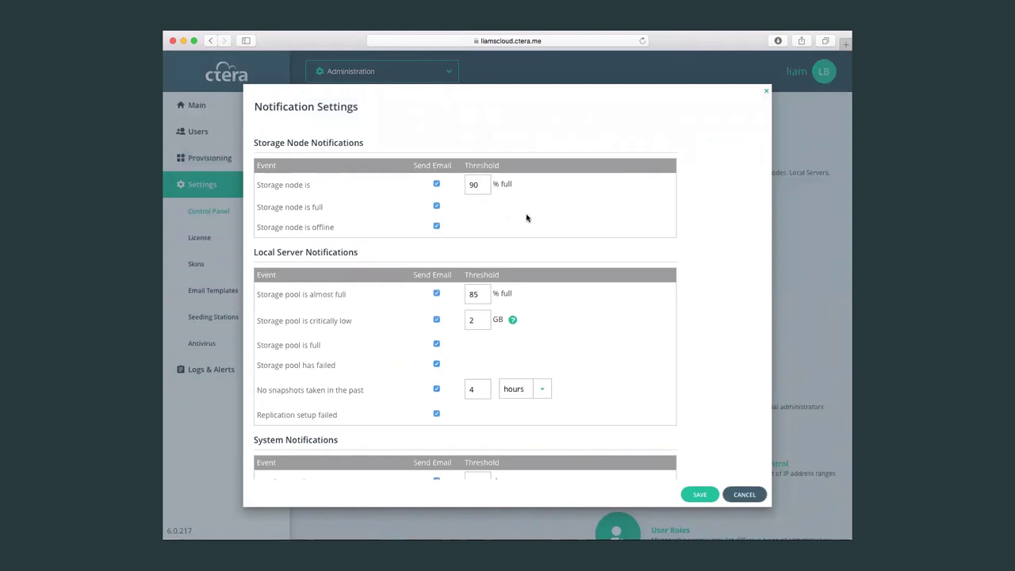
scroll(607, 293, down, 3)
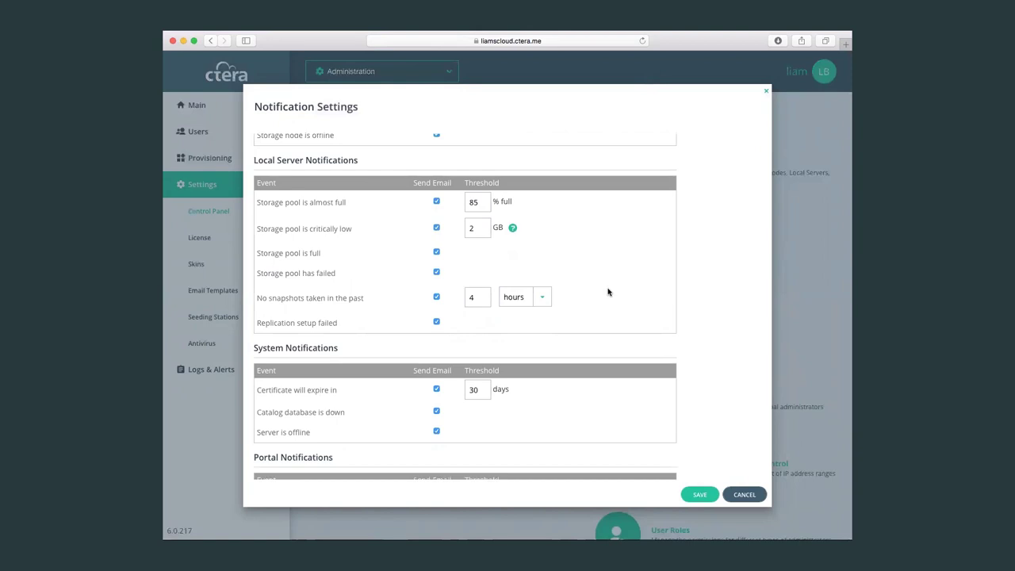
scroll(608, 291, down, 4)
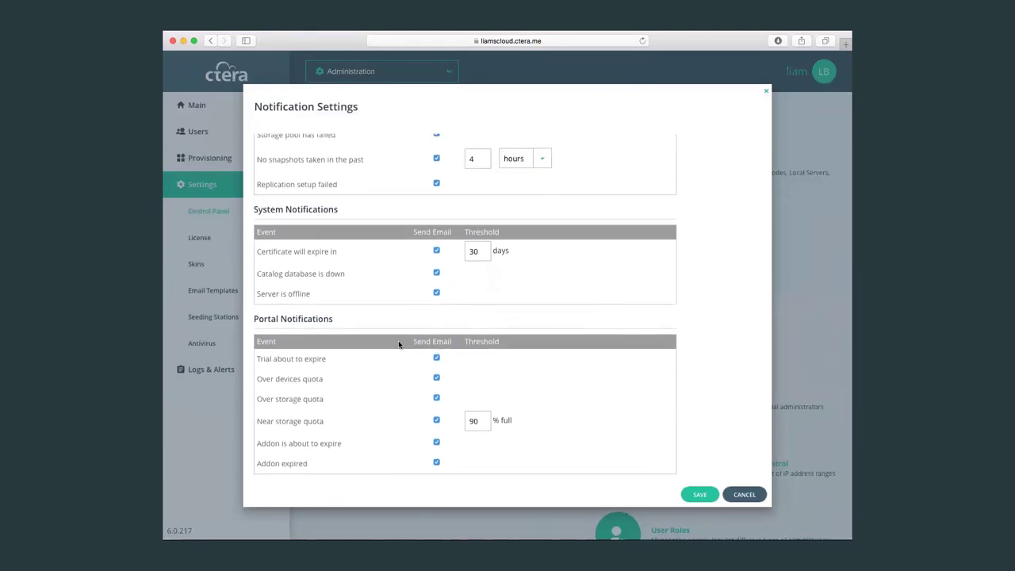
scroll(582, 295, up, 5)
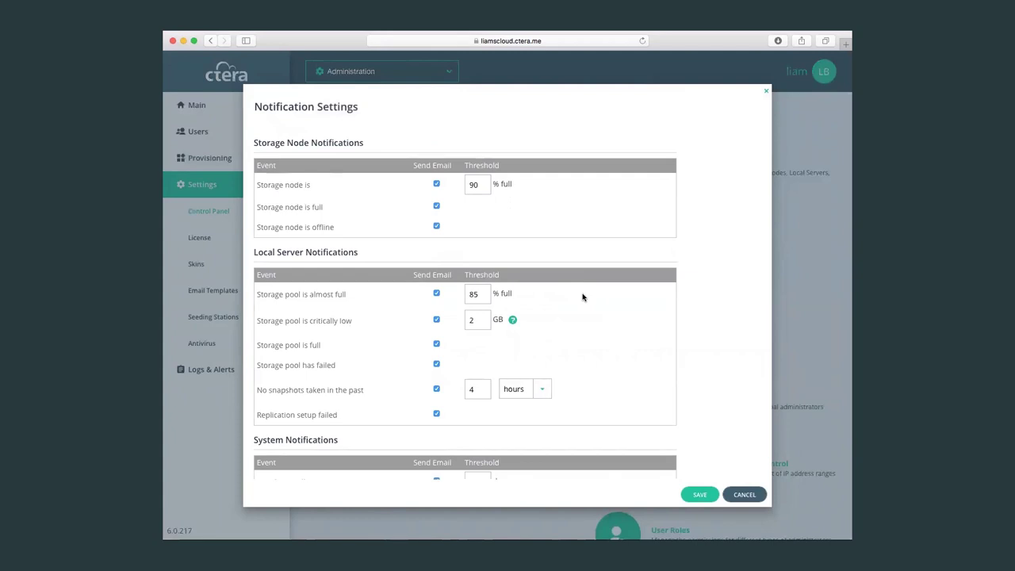
click(749, 497)
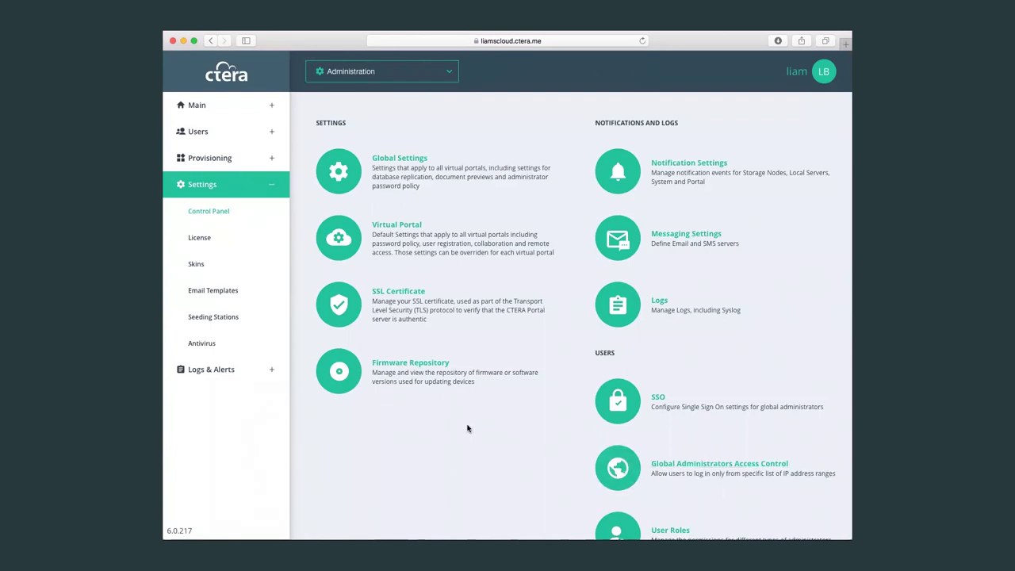
scroll(467, 428, down, 2)
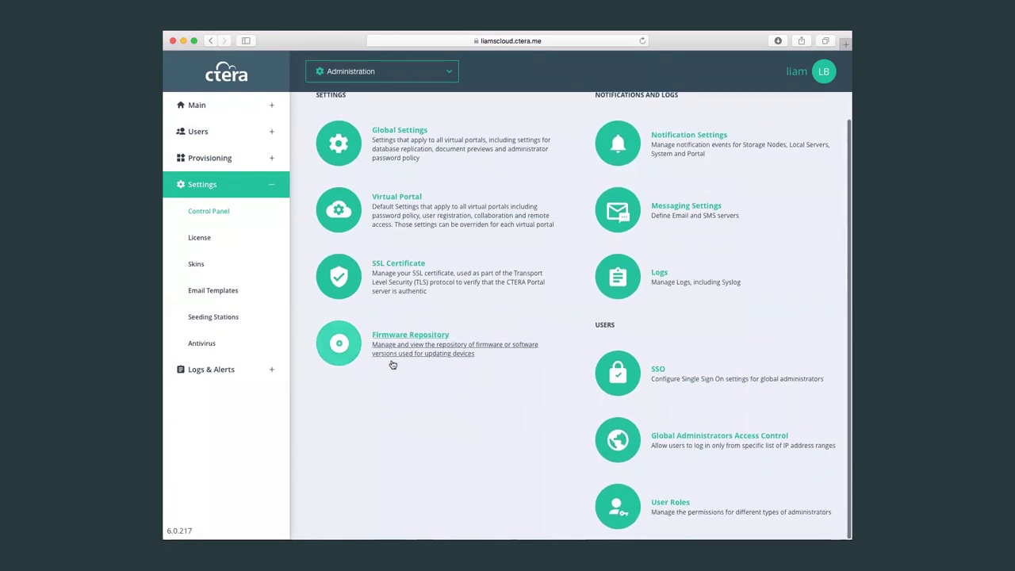
click(429, 349)
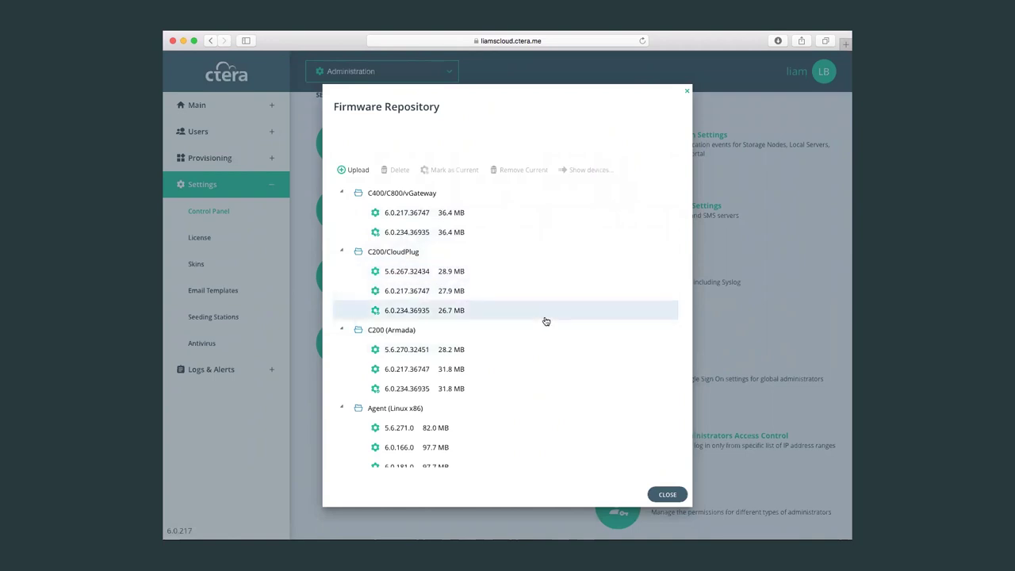
scroll(545, 321, down, 5)
scroll(546, 321, up, 3)
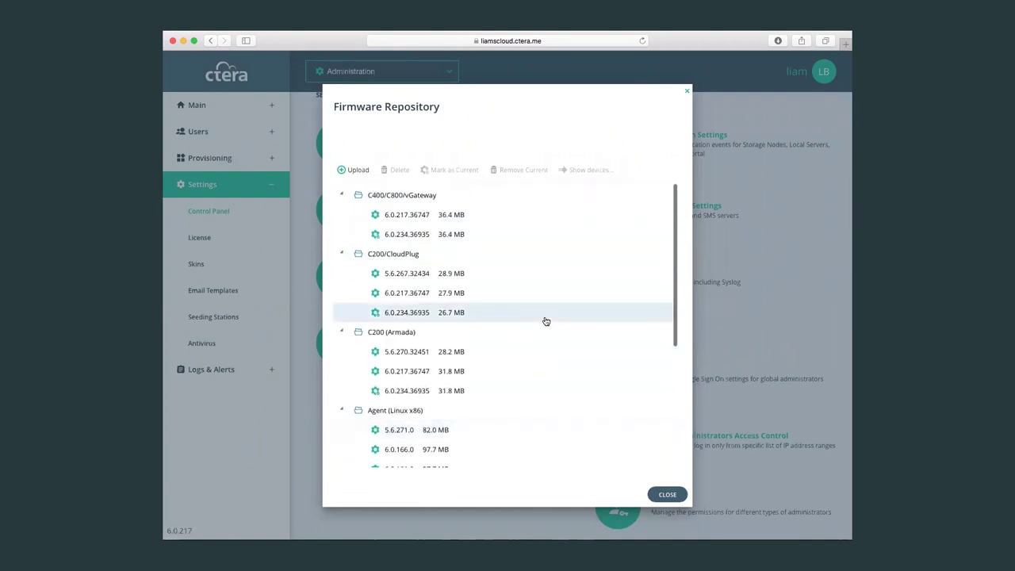
scroll(545, 321, down, 5)
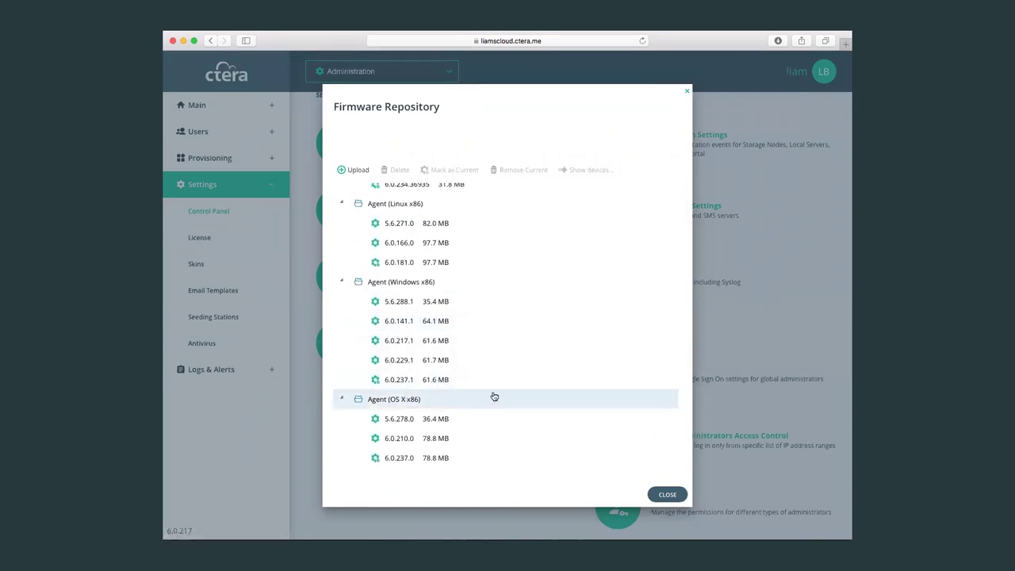
click(668, 494)
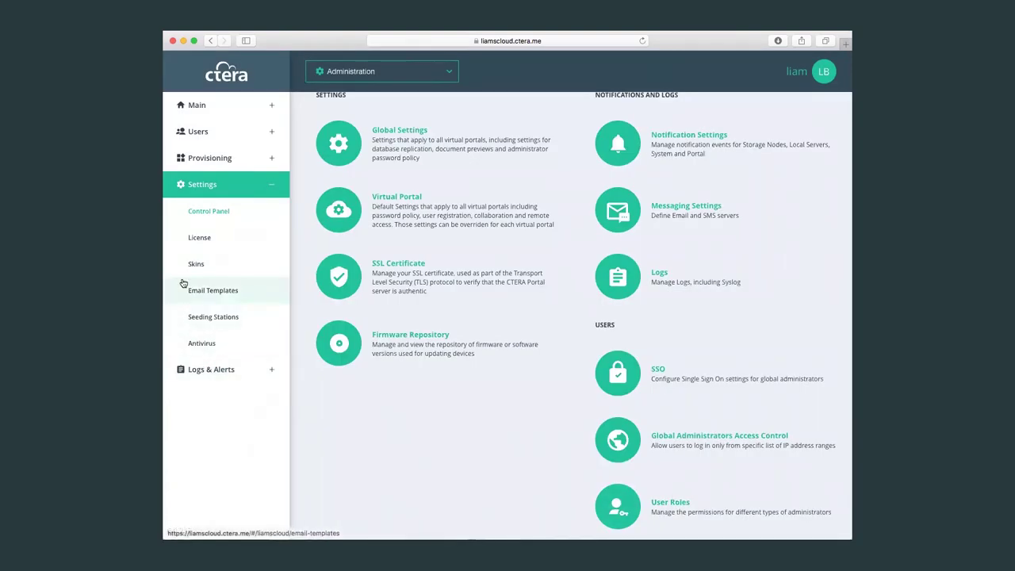
Browse the Access Log entries under Logs & Alerts, then switch to the Audit Log.
click(223, 369)
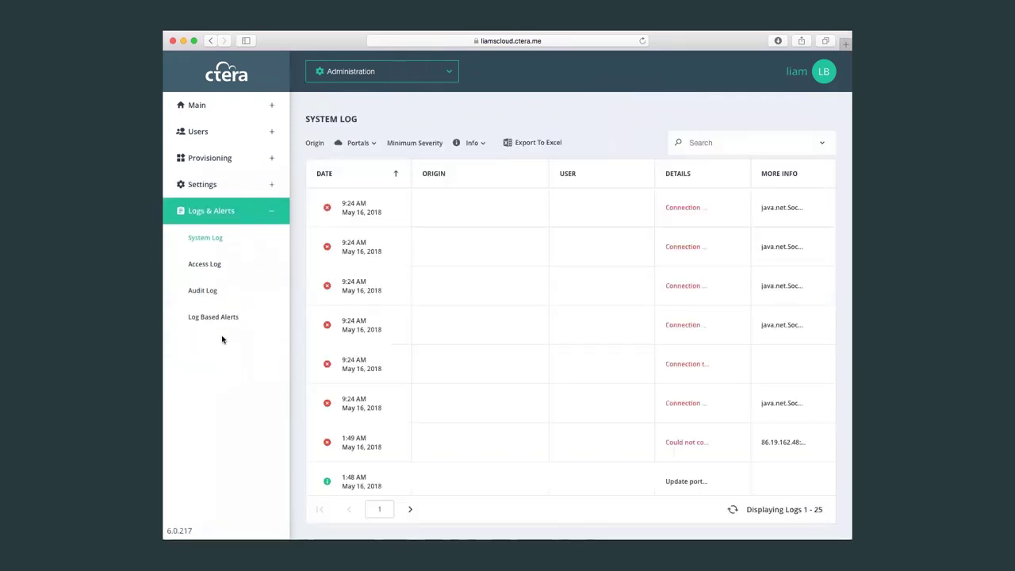
click(193, 264)
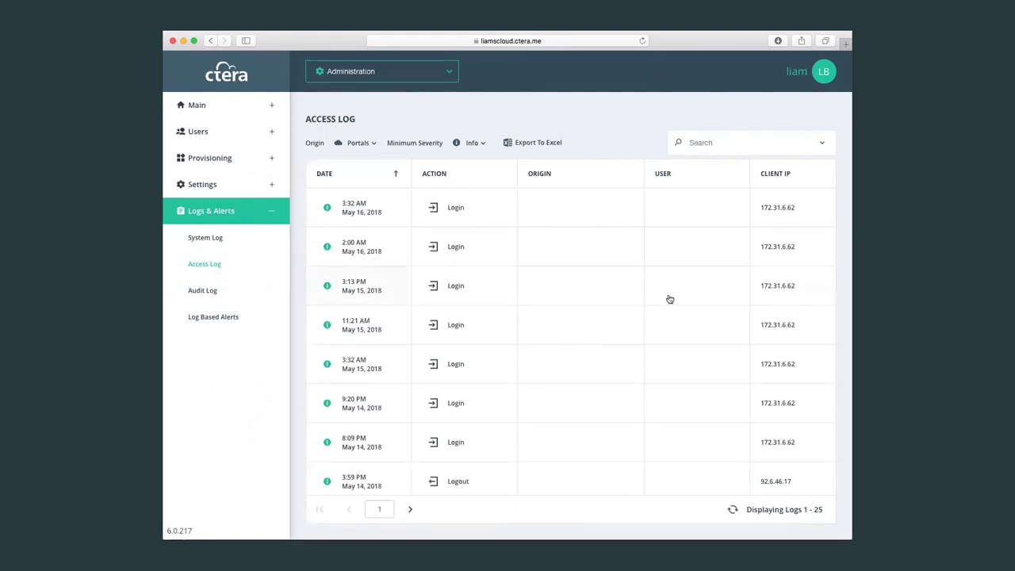
scroll(669, 298, down, 5)
scroll(669, 299, down, 7)
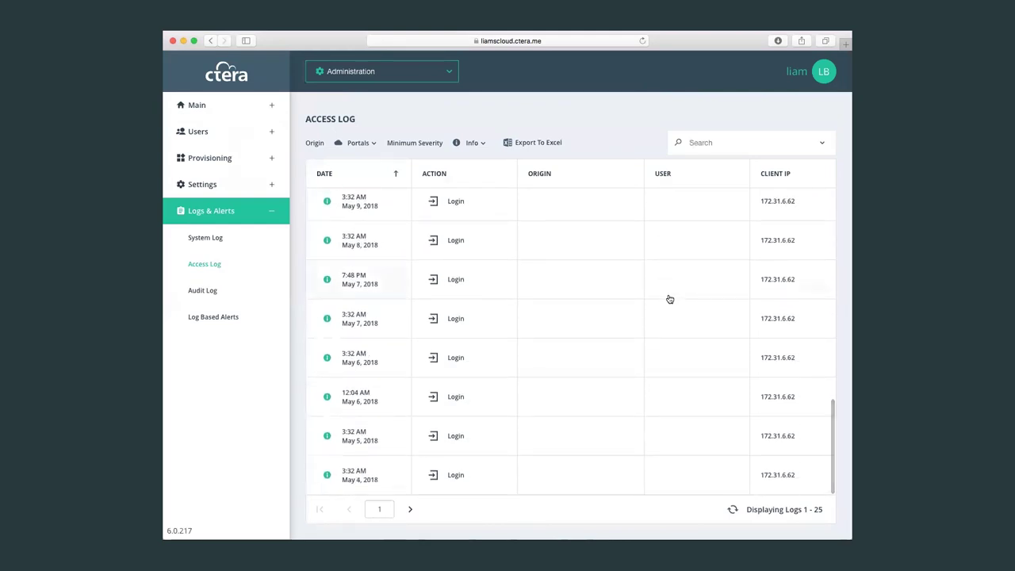
scroll(669, 299, up, 15)
click(205, 290)
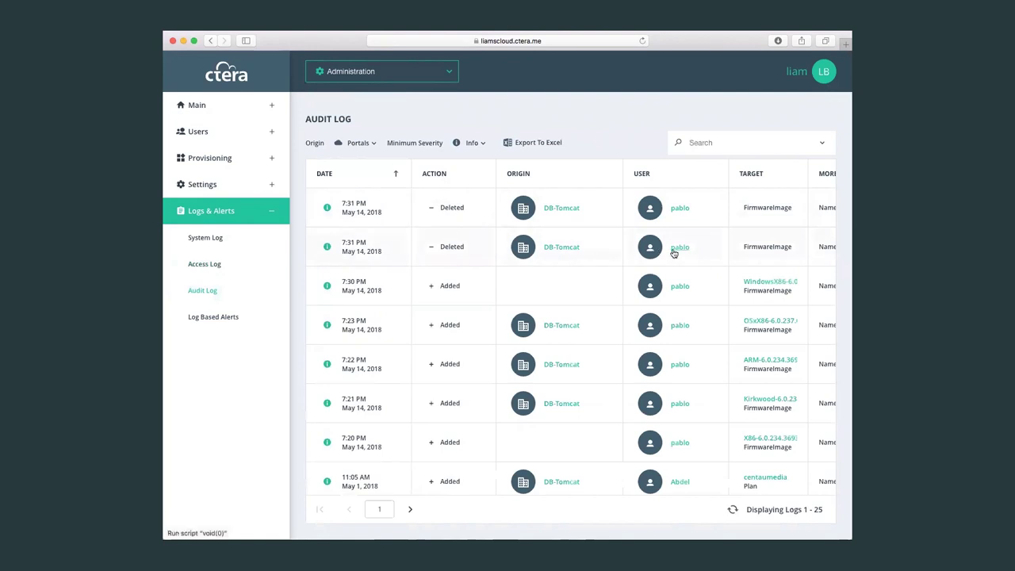
Check the More Info column of the Audit Log's FirmwareImage entries, then go back to Settings.
scroll(673, 252, right, 3)
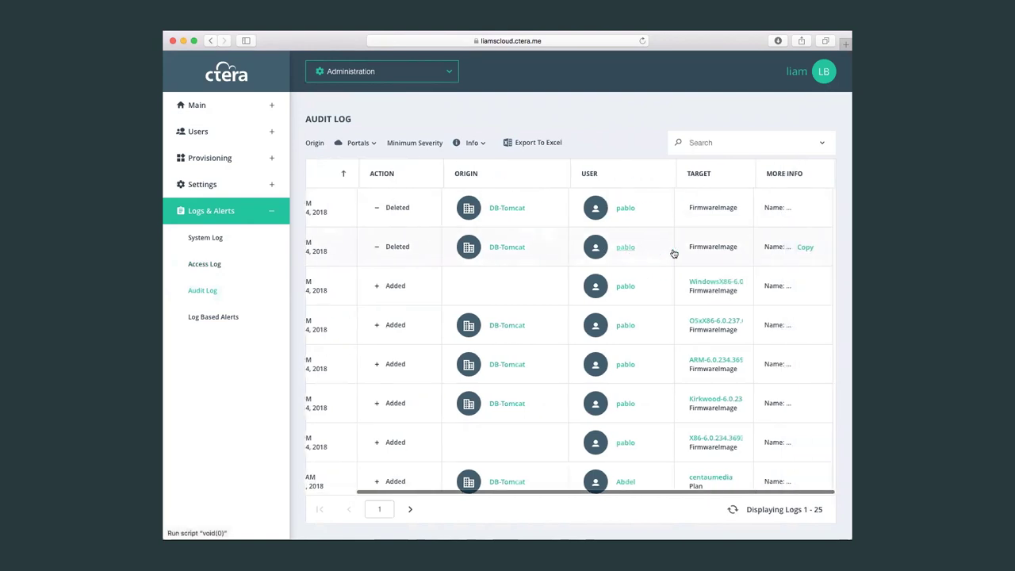
scroll(673, 252, left, 3)
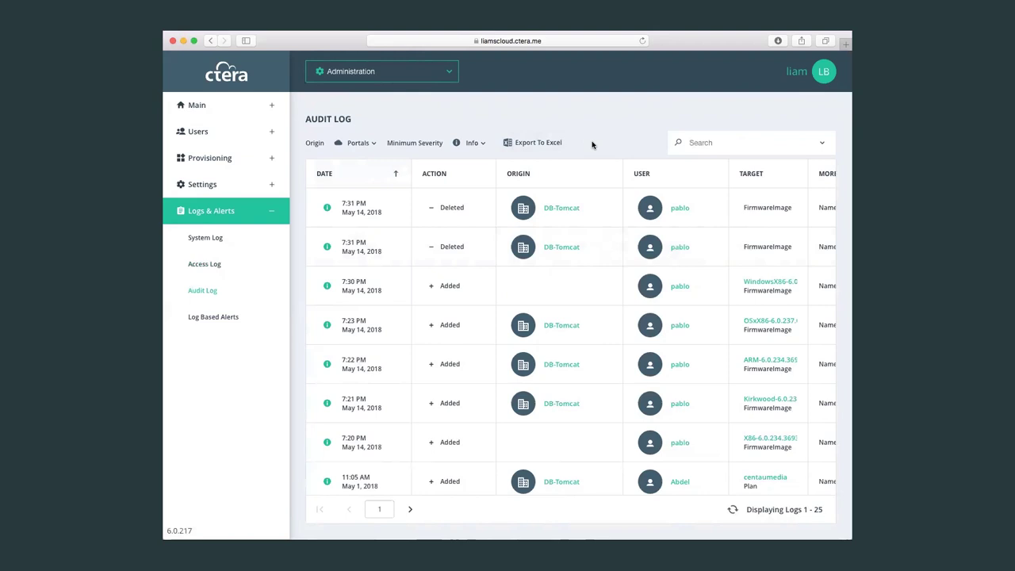
click(229, 183)
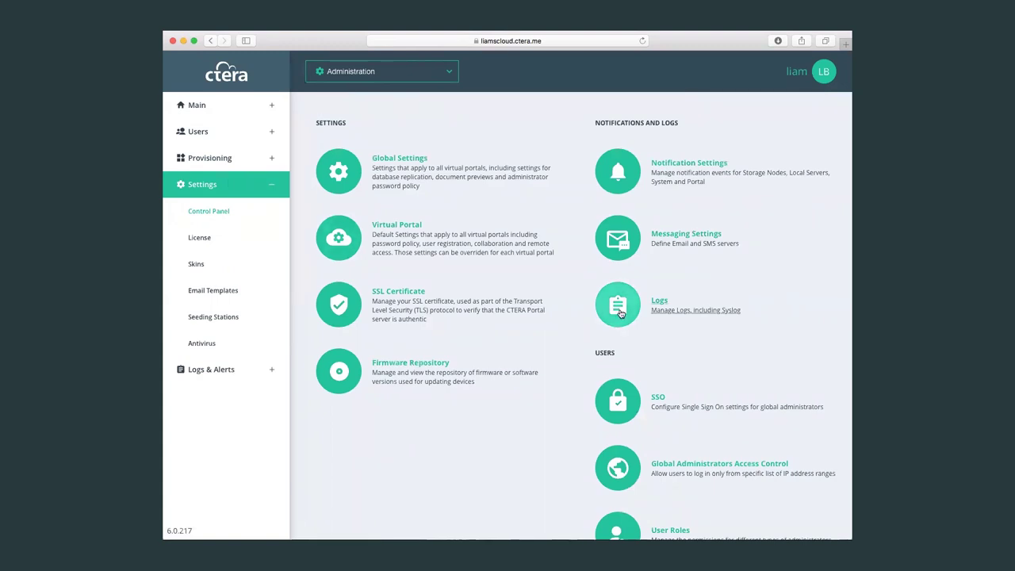
click(678, 244)
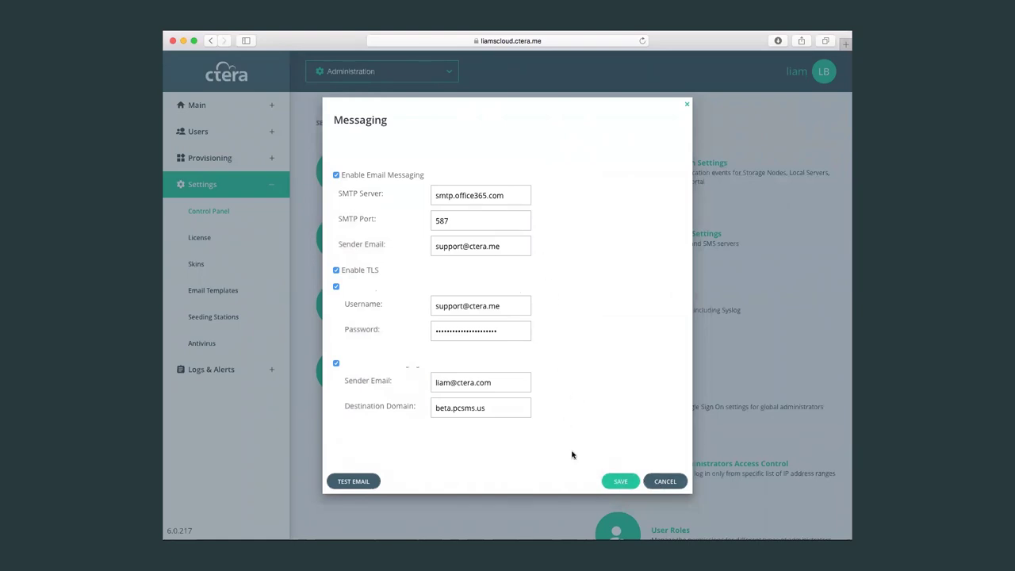
click(656, 481)
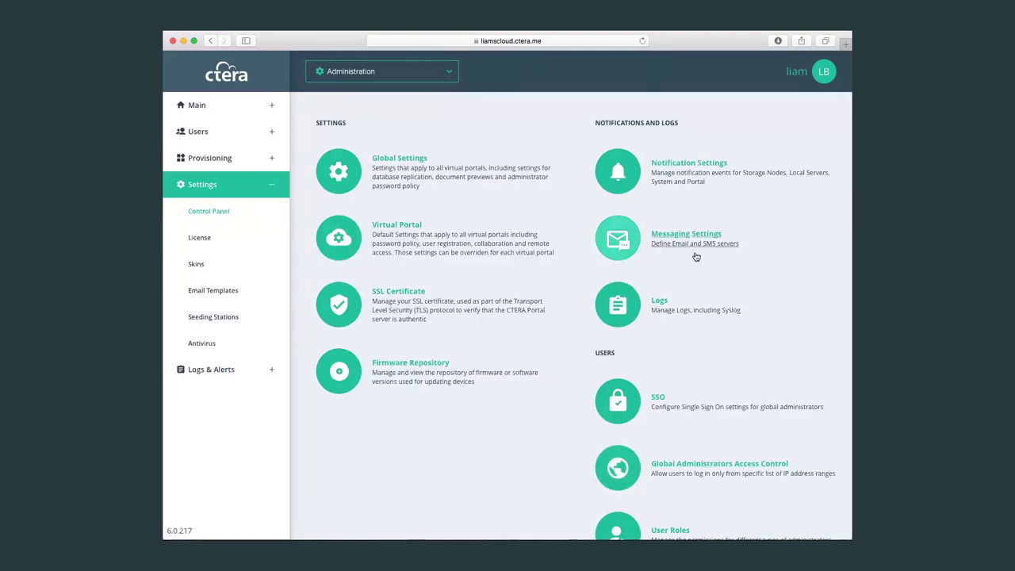
click(671, 311)
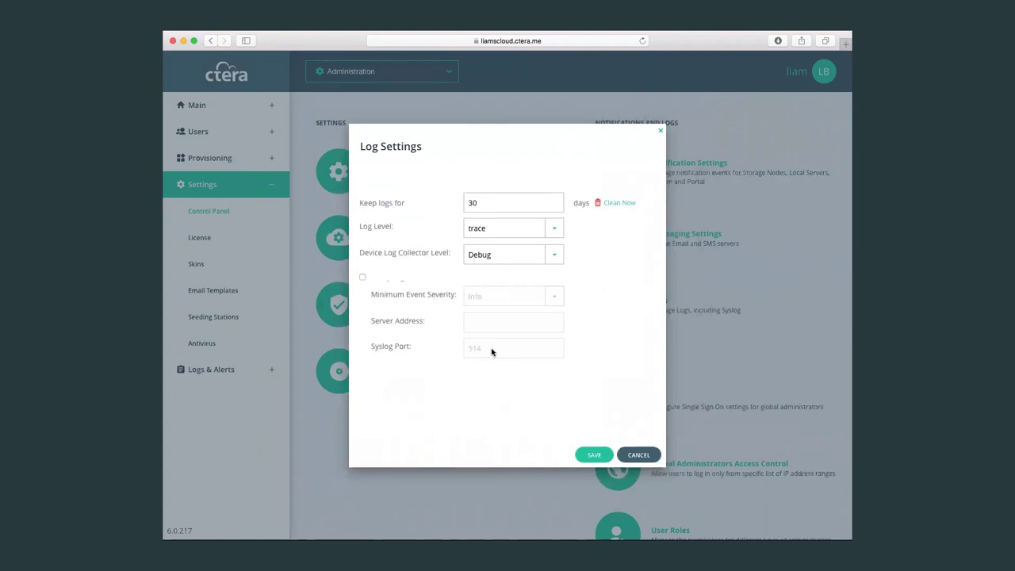
click(639, 454)
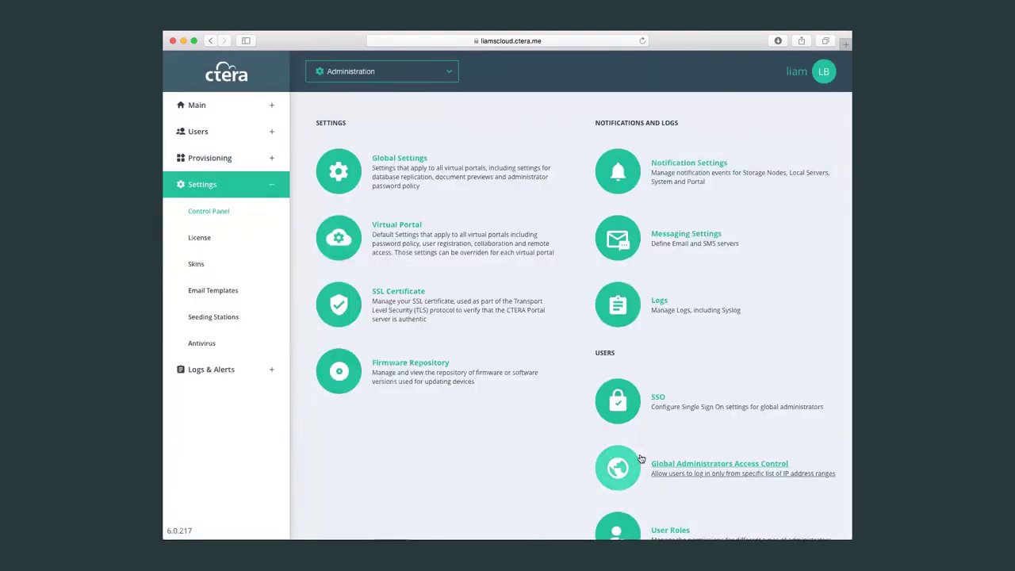
Collapse the Settings entry in the left sidebar using its minus sign.
click(272, 185)
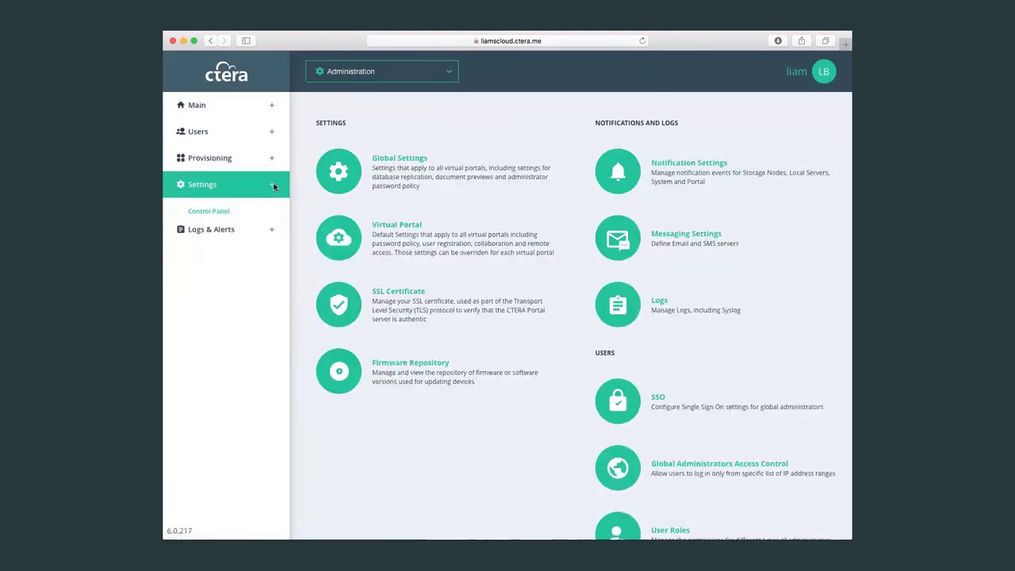